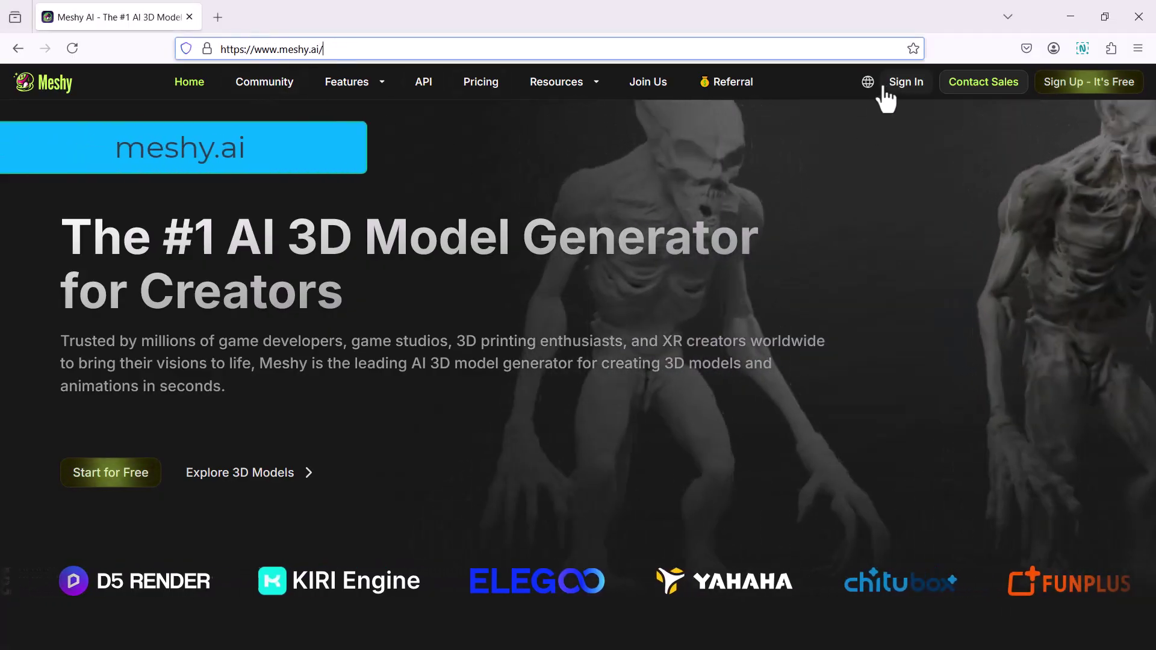
Sign in to Meshy with the account e-mail and the emailed verification code.
{"action": "left_click", "coordinate": [886, 87]}
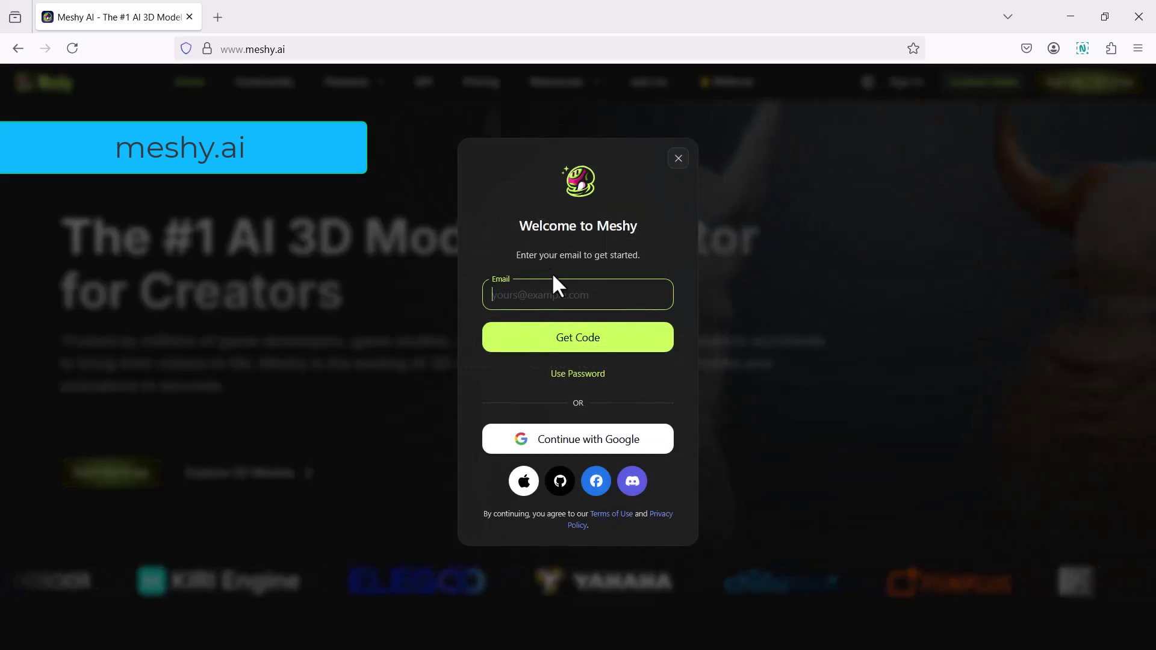
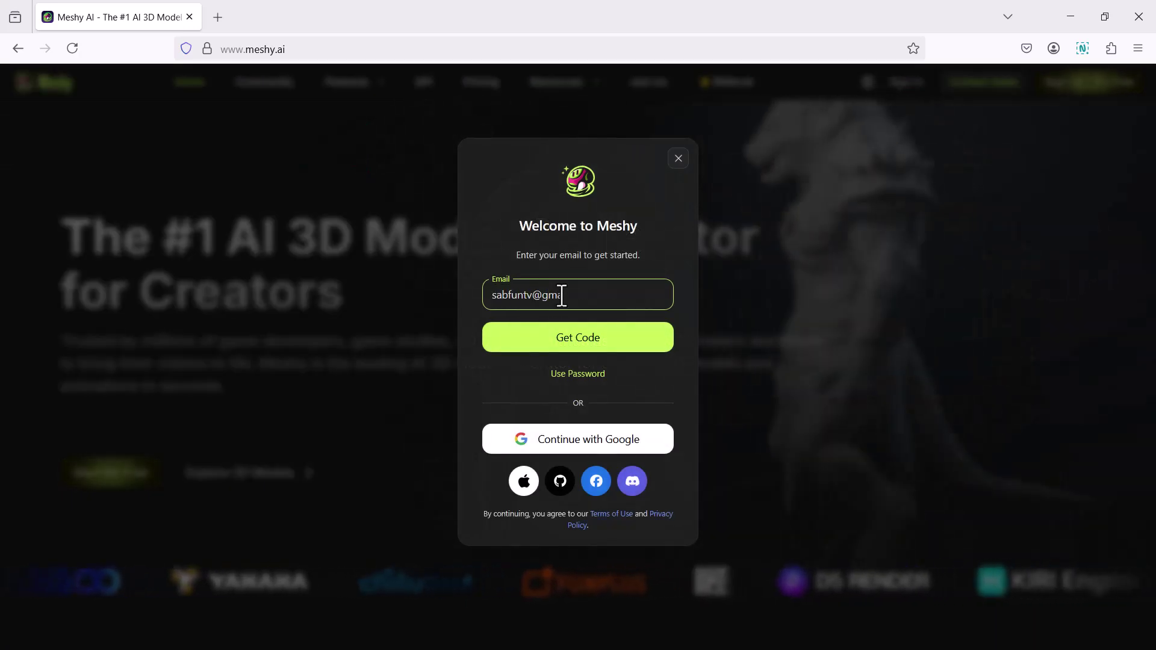
{"action": "left_click", "coordinate": [617, 340]}
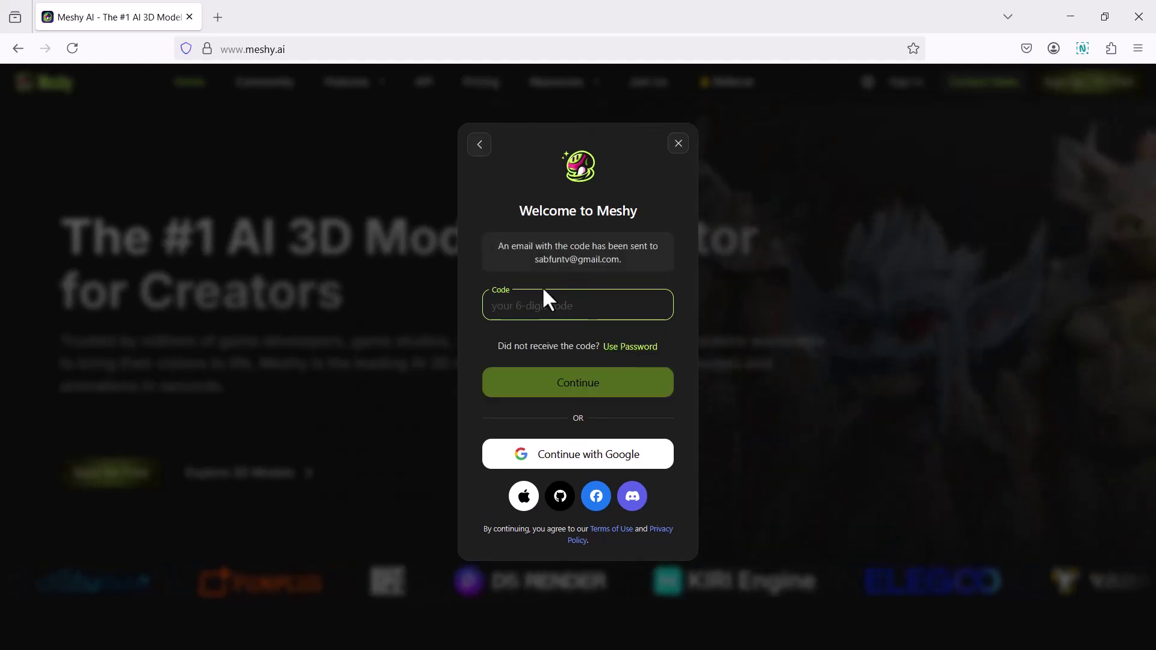
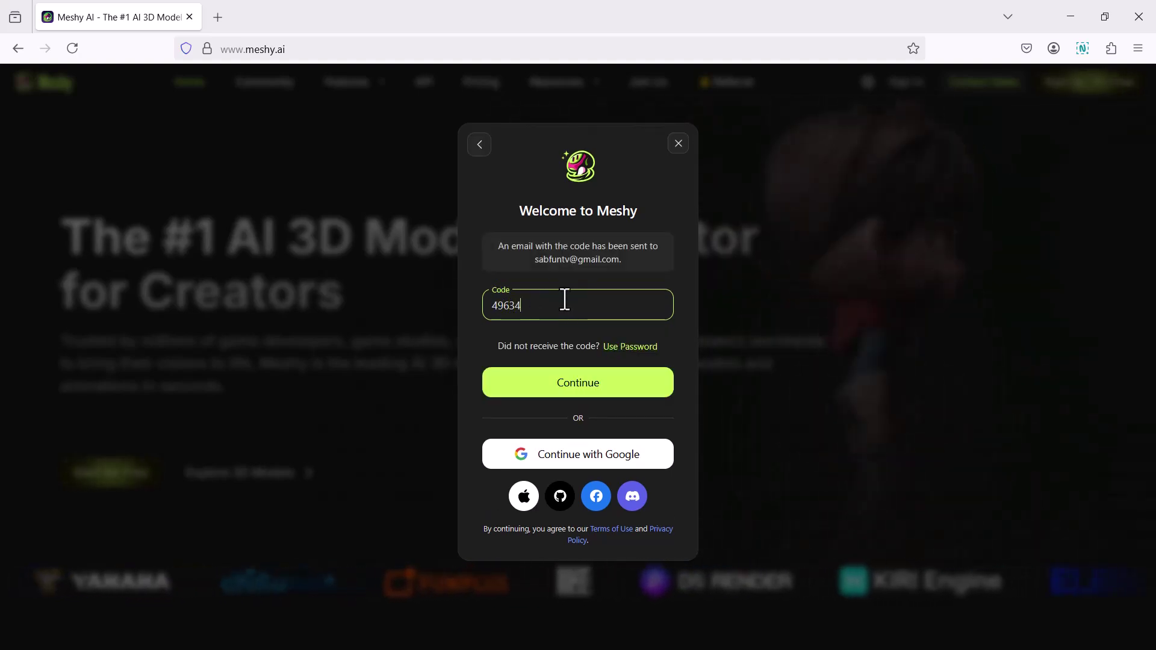
{"action": "left_click", "coordinate": [587, 391]}
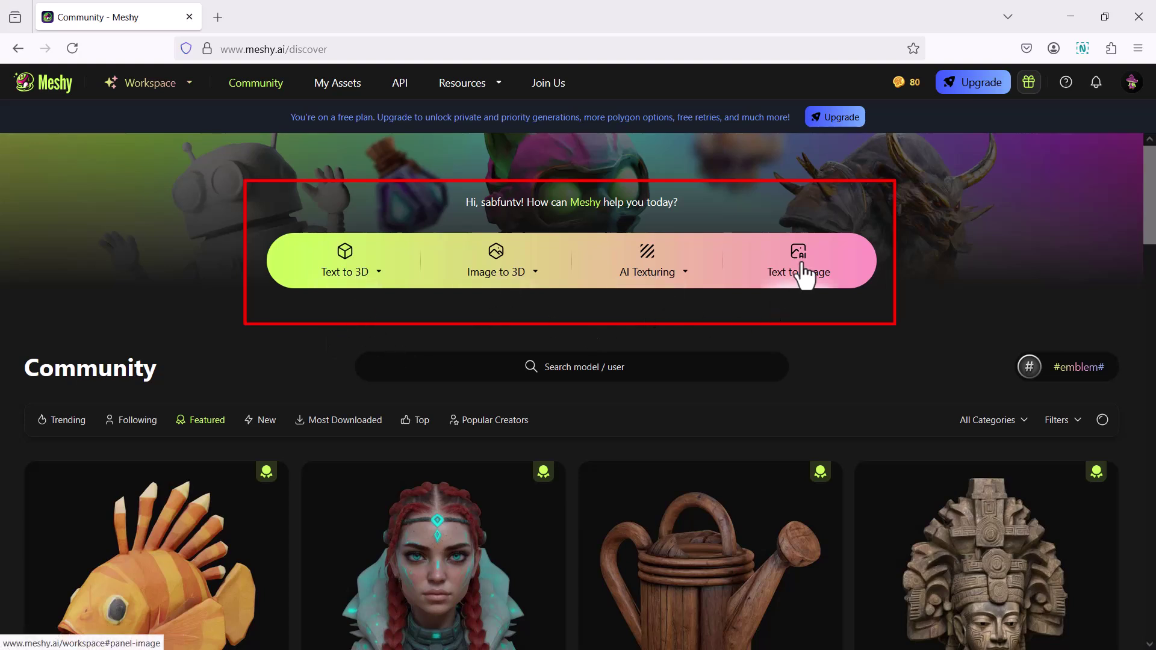
Upload Chair.jpg in Image to 3D and generate Rustic Wooden Chair drafts.
{"action": "left_click", "coordinate": [505, 280]}
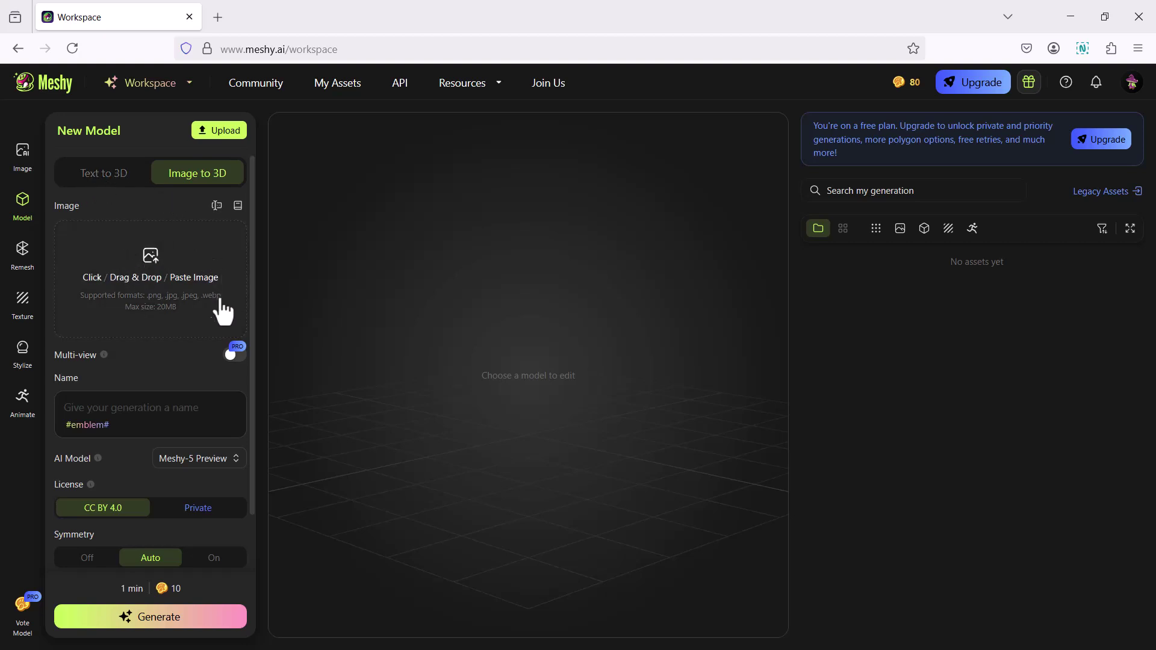
{"action": "left_click", "coordinate": [157, 271]}
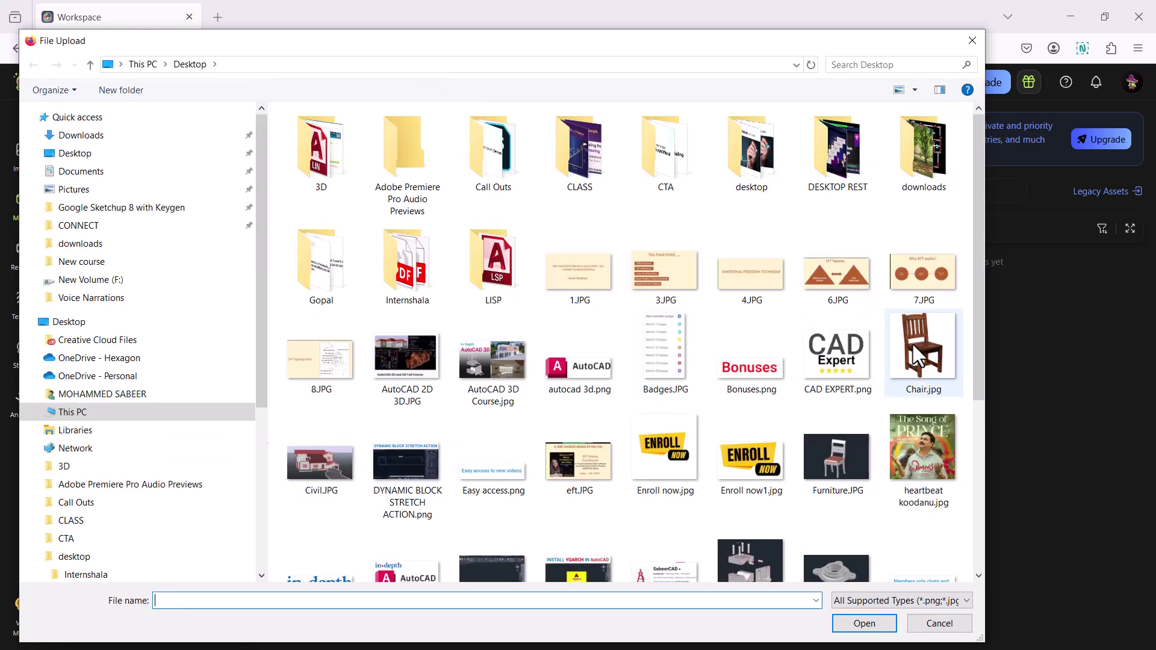
{"action": "left_click", "coordinate": [921, 354]}
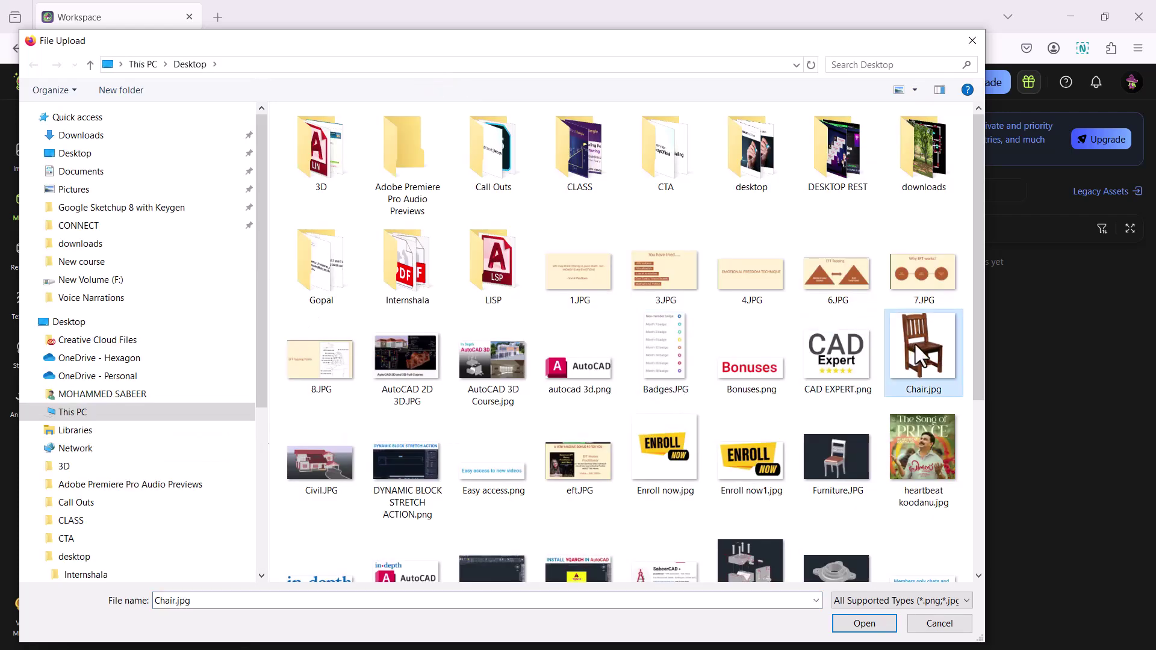
{"action": "left_click", "coordinate": [865, 623]}
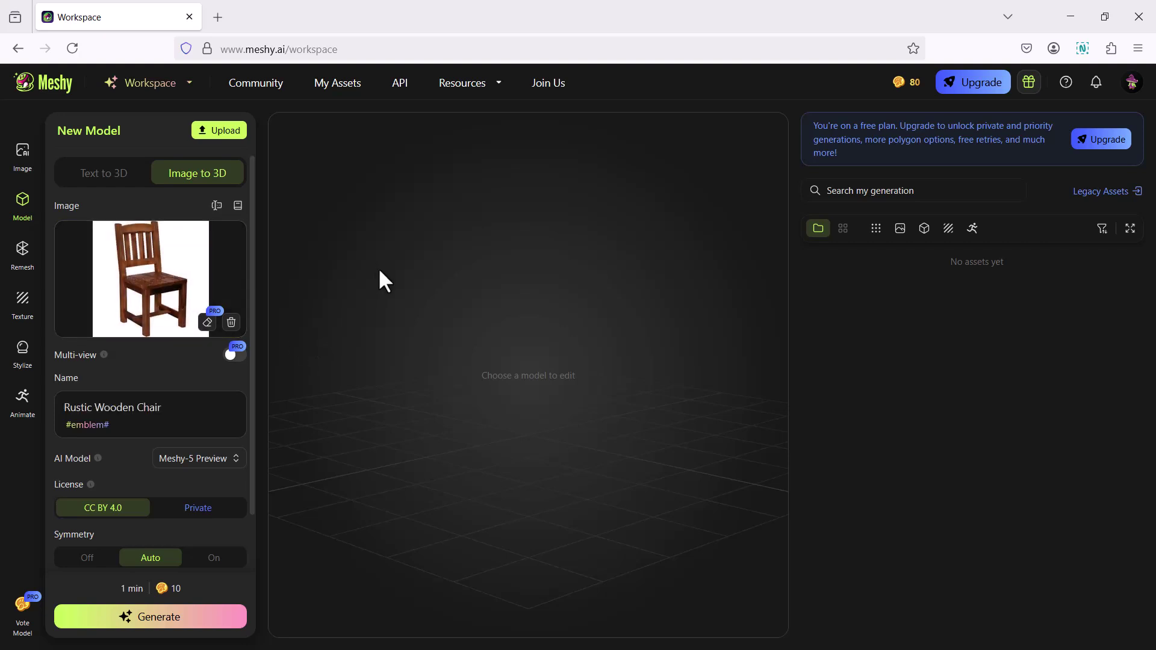
{"action": "left_click", "coordinate": [182, 620]}
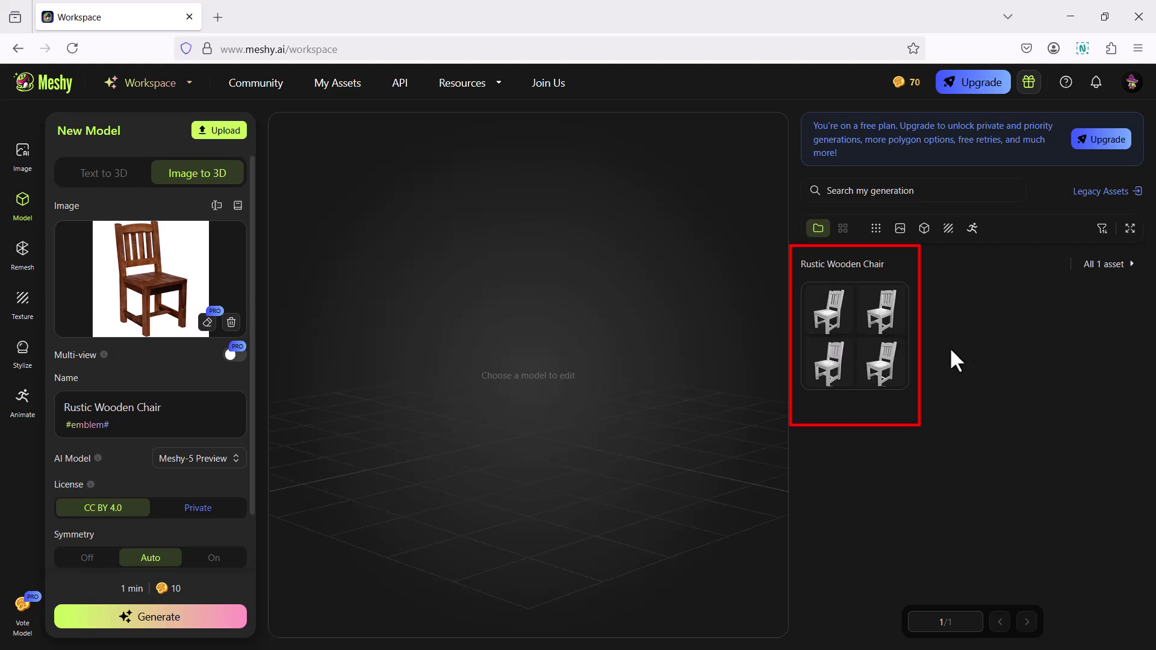
Open the chair asset's drafts and select the bottom-right draft for texturing.
{"action": "mouse_move", "coordinate": [829, 332]}
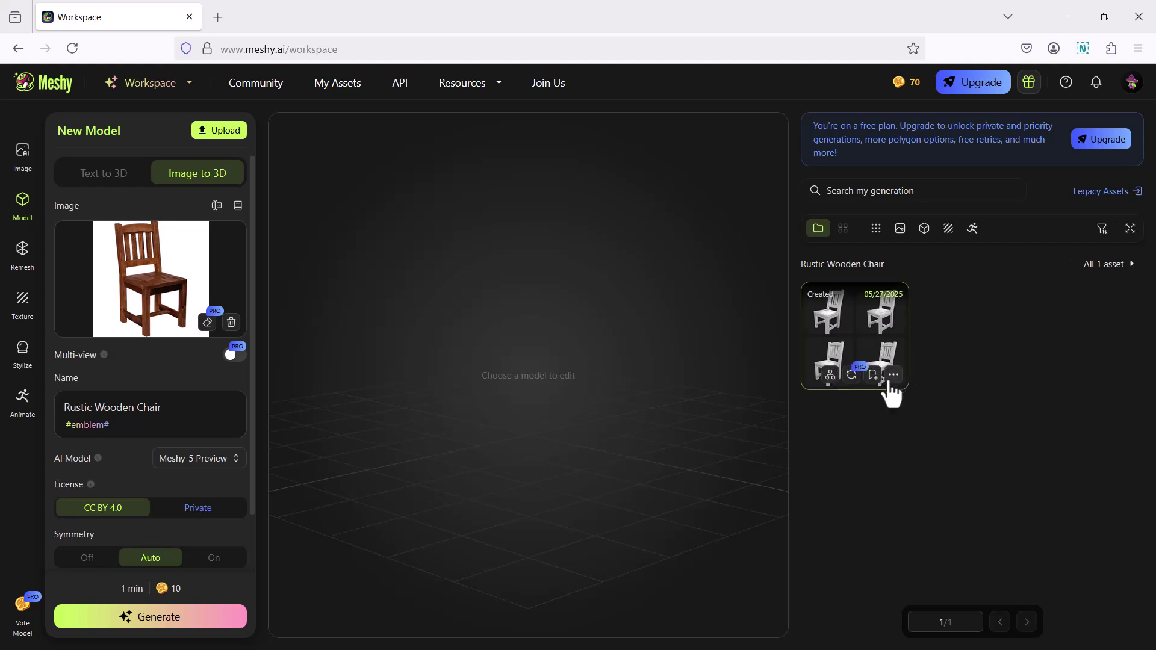
{"action": "left_click", "coordinate": [877, 310]}
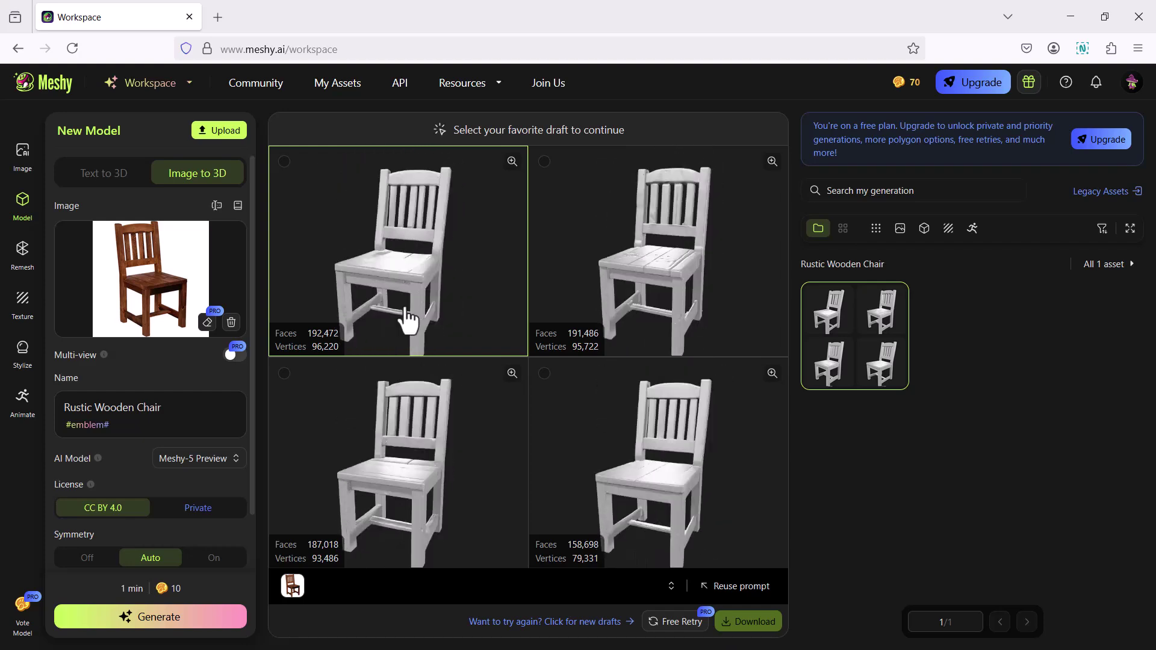
{"action": "left_click", "coordinate": [406, 319]}
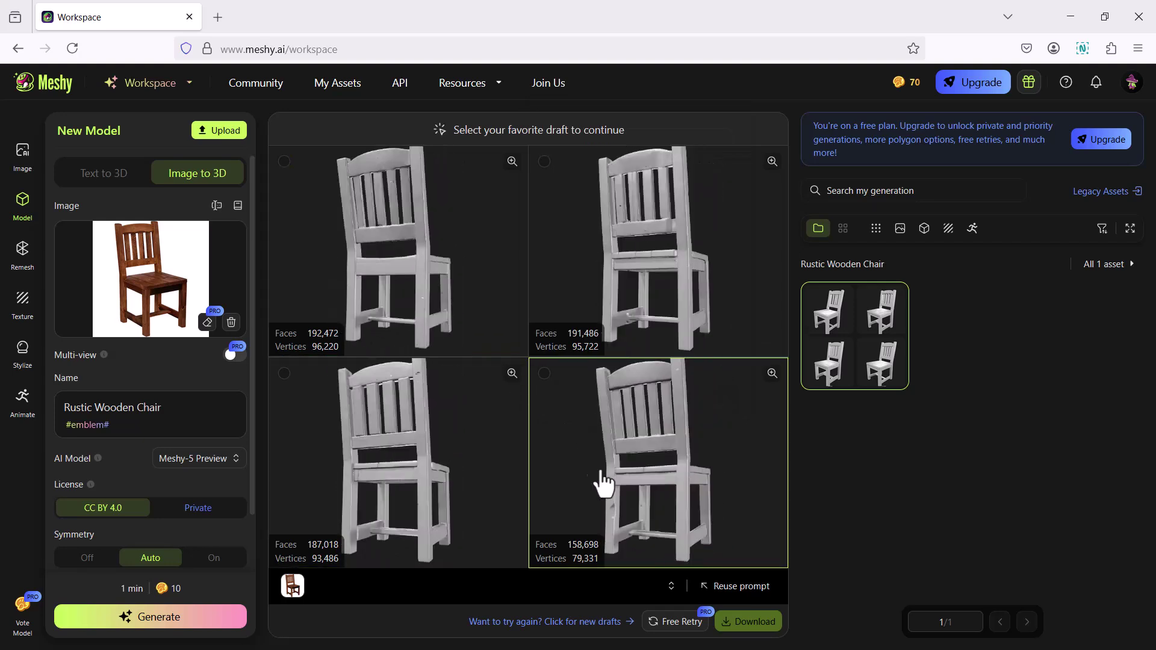
{"action": "left_click", "coordinate": [545, 374]}
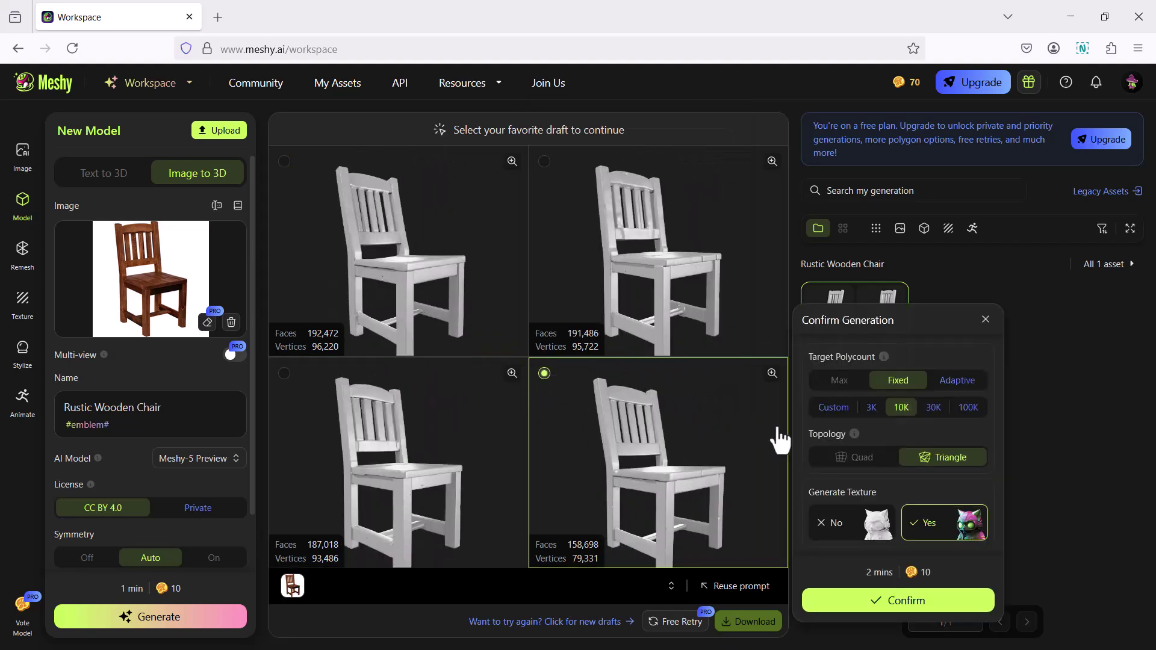
Confirm the textured fixed 10K-triangle generation and download the chair model in OBJ format.
{"action": "left_click", "coordinate": [909, 608]}
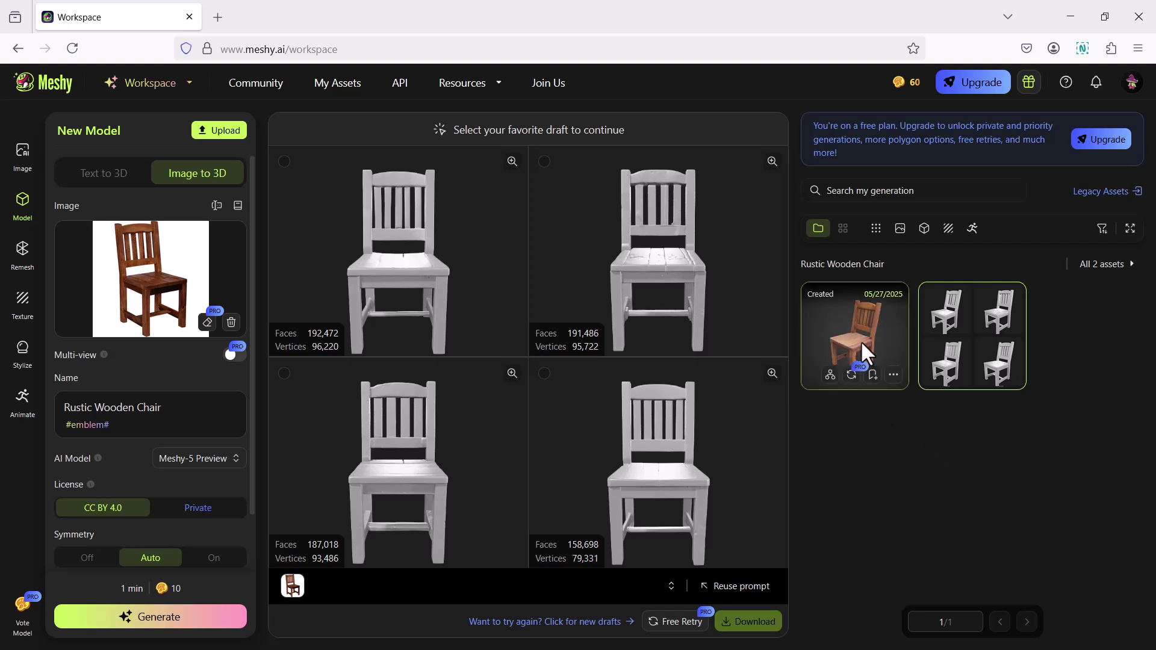
{"action": "left_click", "coordinate": [893, 375]}
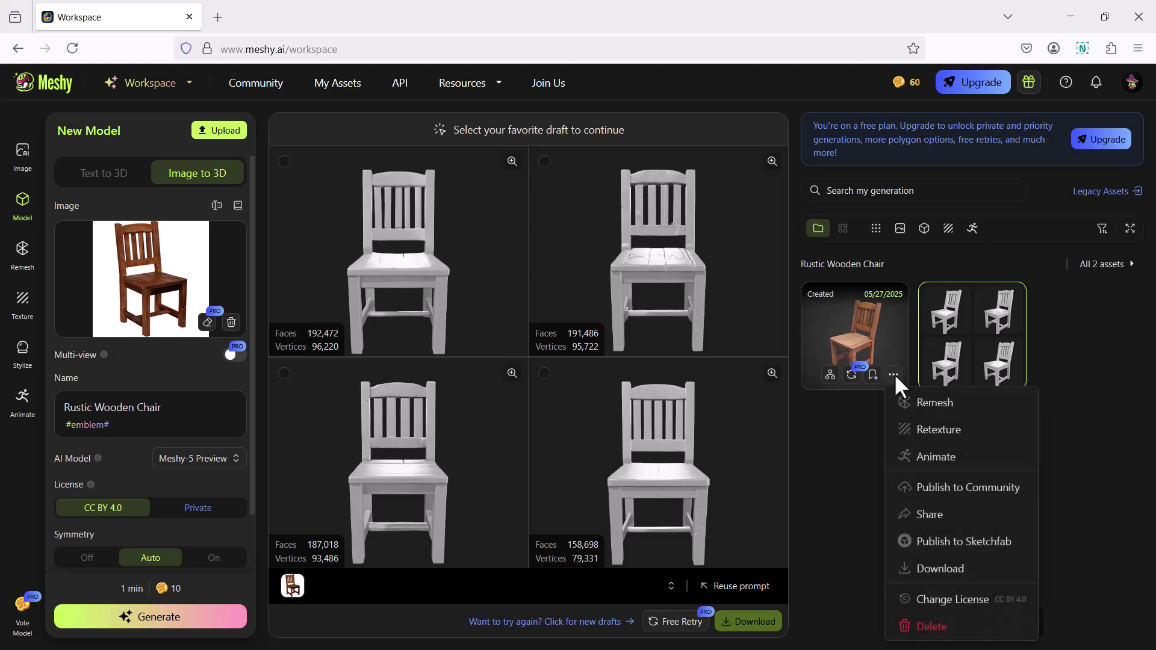
{"action": "left_click", "coordinate": [940, 569]}
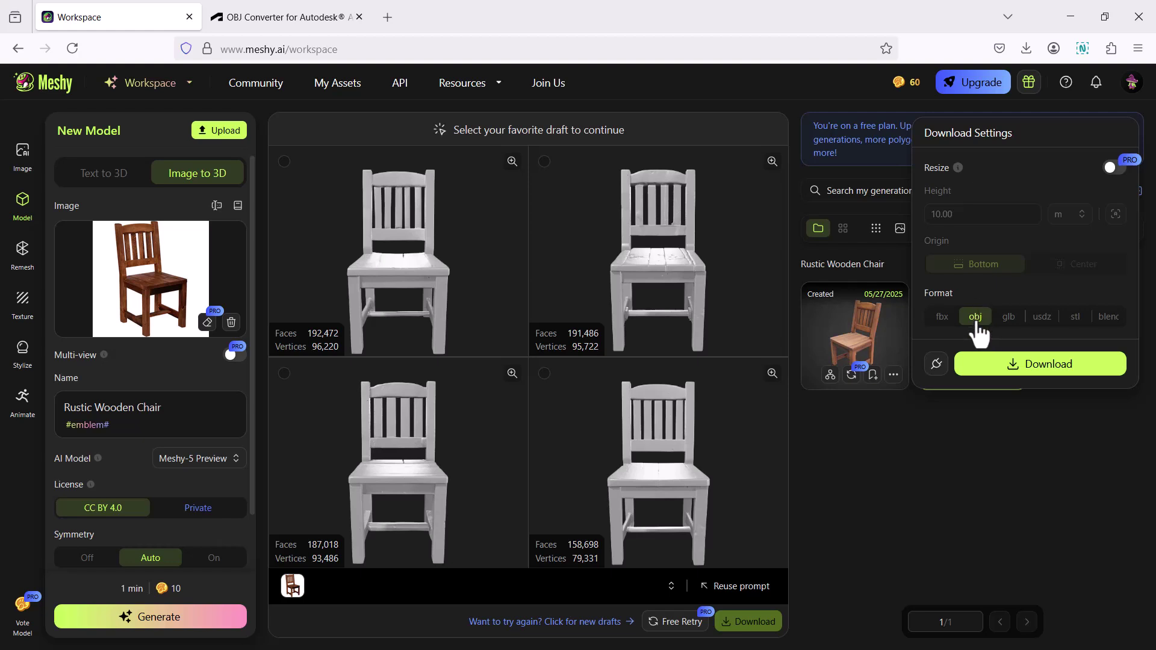
{"action": "left_click", "coordinate": [1061, 376]}
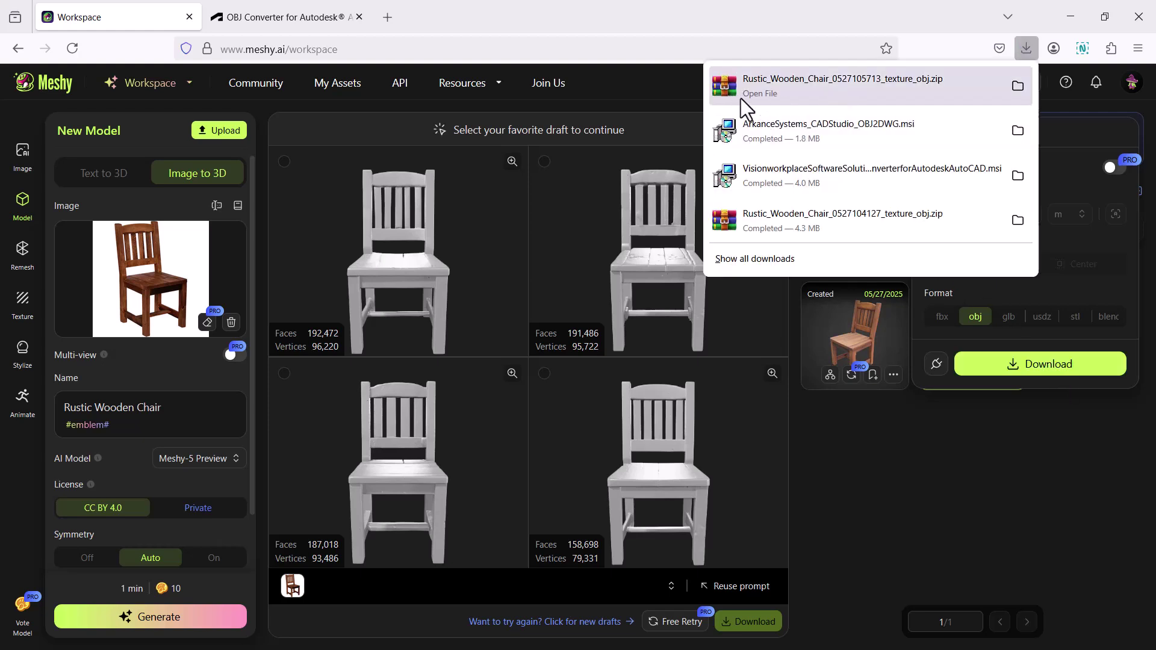
Open the downloaded chair zip and its texture_obj folder in WinRAR, then close WinRAR.
{"action": "left_click", "coordinate": [1017, 85]}
{"action": "scroll", "coordinate": [626, 560], "scroll_direction": "down", "scroll_amount": 2}
{"action": "double_click", "coordinate": [631, 541]}
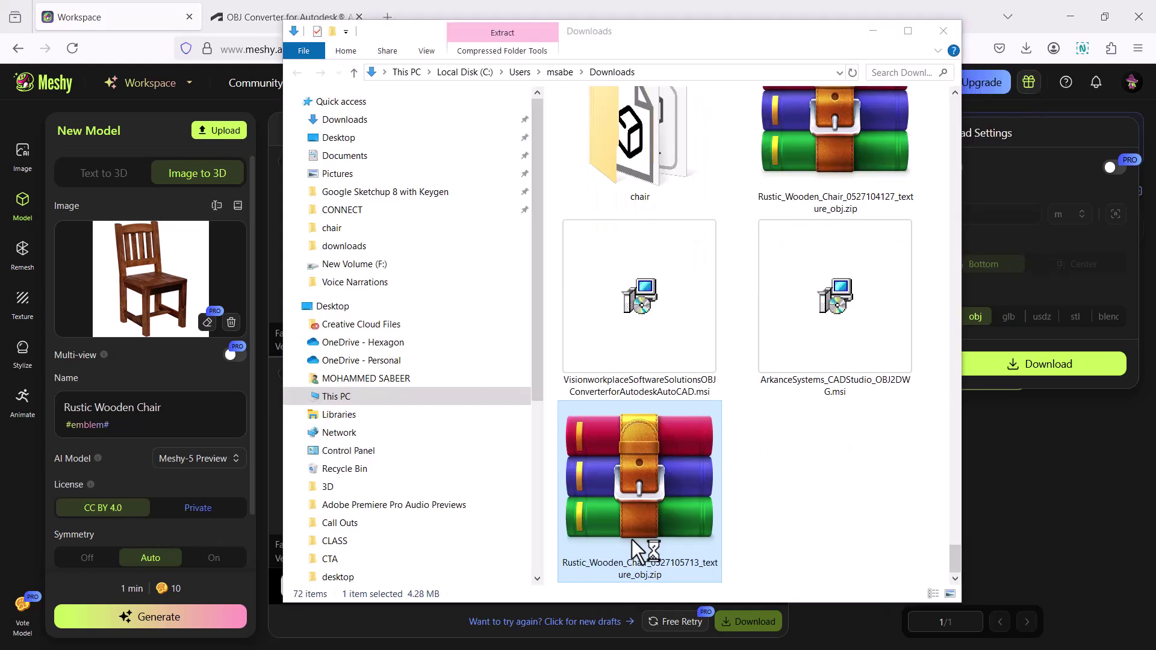
{"action": "double_click", "coordinate": [173, 265]}
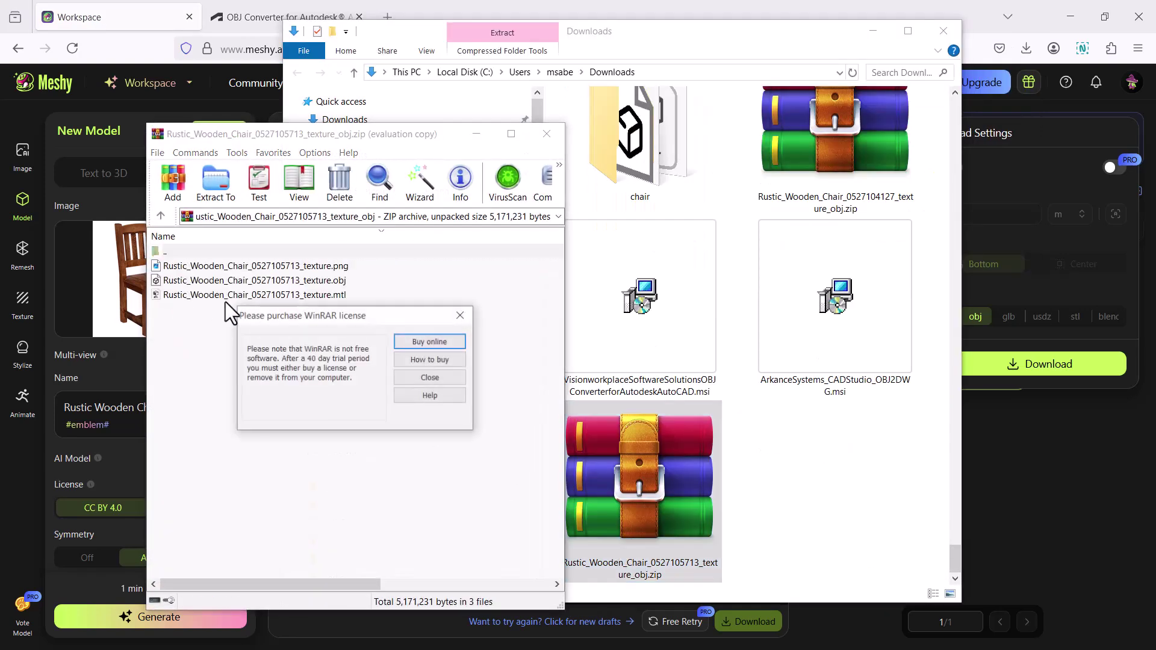
{"action": "left_click", "coordinate": [432, 379]}
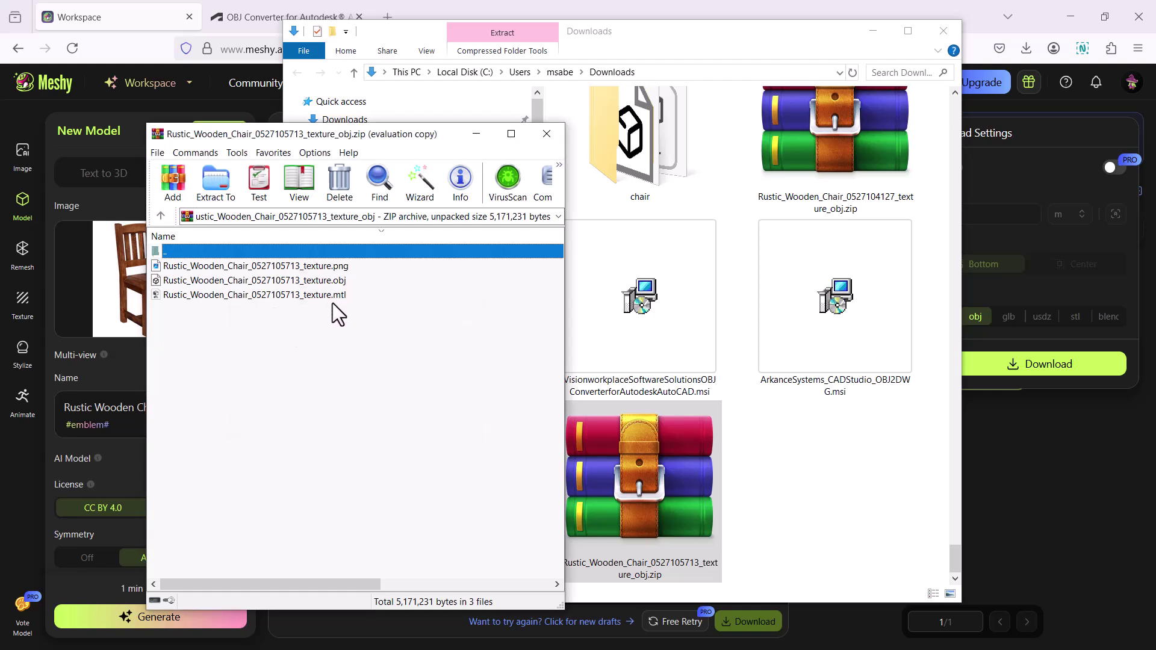
{"action": "left_click", "coordinate": [546, 138]}
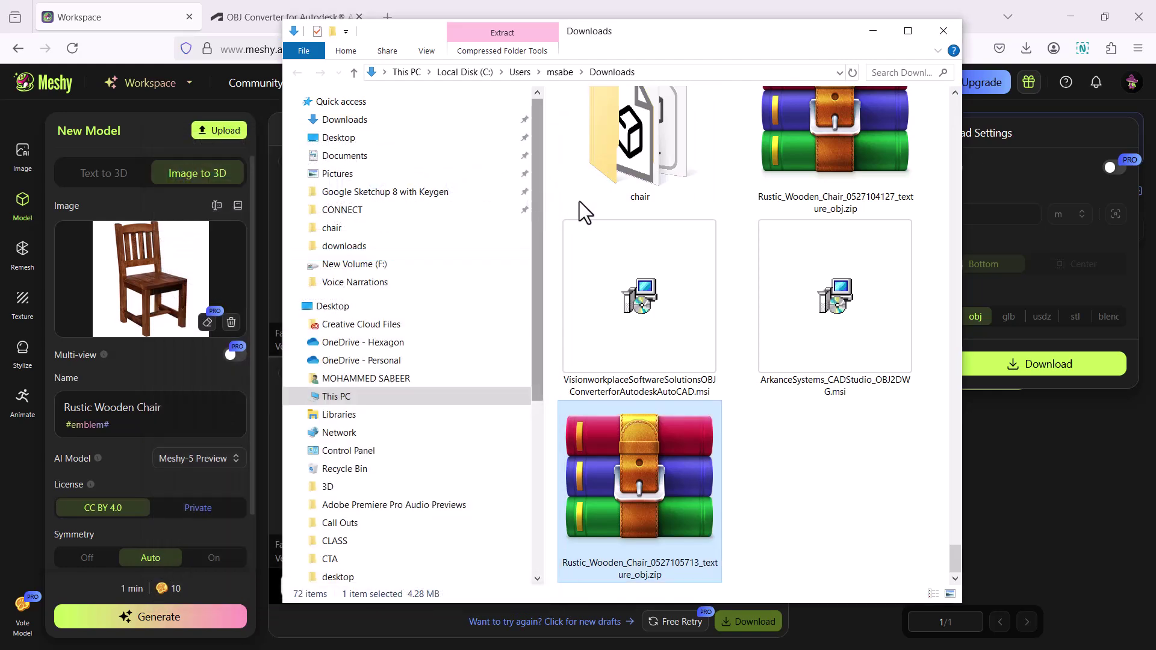
{"action": "left_click", "coordinate": [626, 168]}
Open the extracted chair folder and select its PNG texture beside the OBJ and MTL.
{"action": "double_click", "coordinate": [644, 171]}
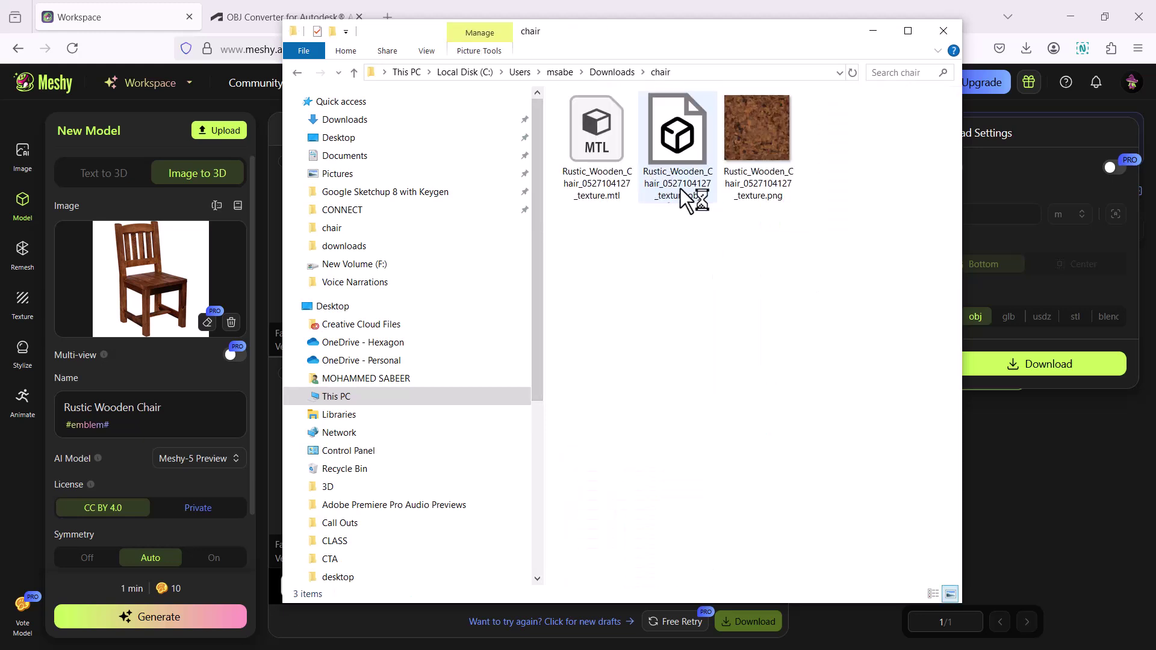
{"action": "left_click", "coordinate": [754, 158]}
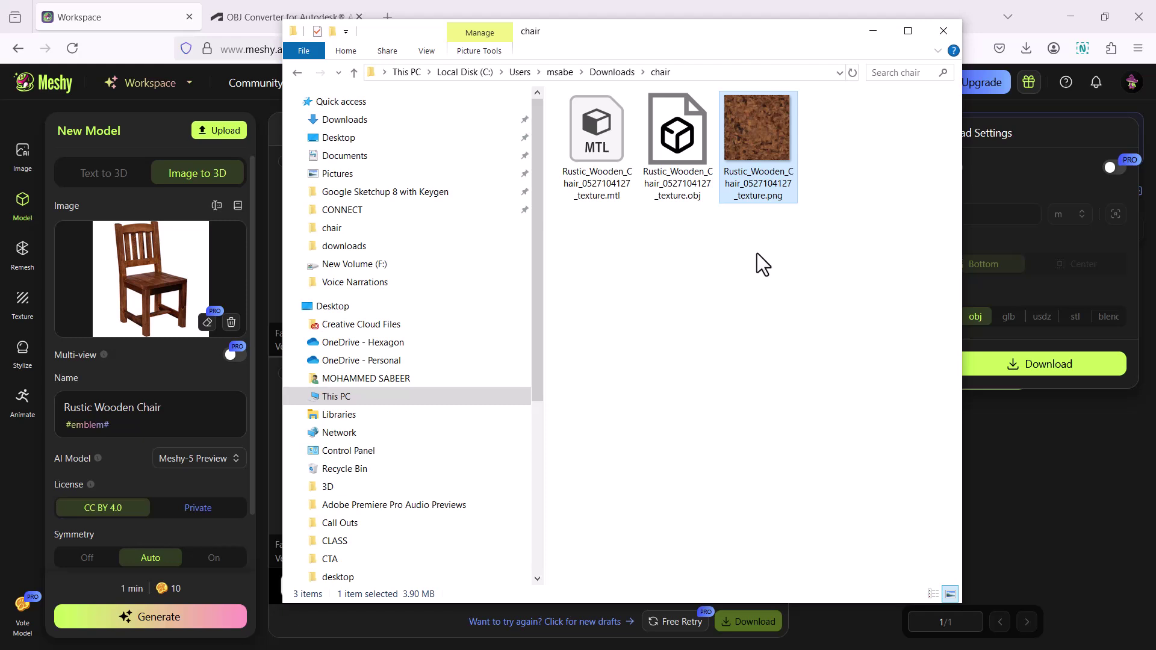
{"action": "left_click", "coordinate": [874, 34]}
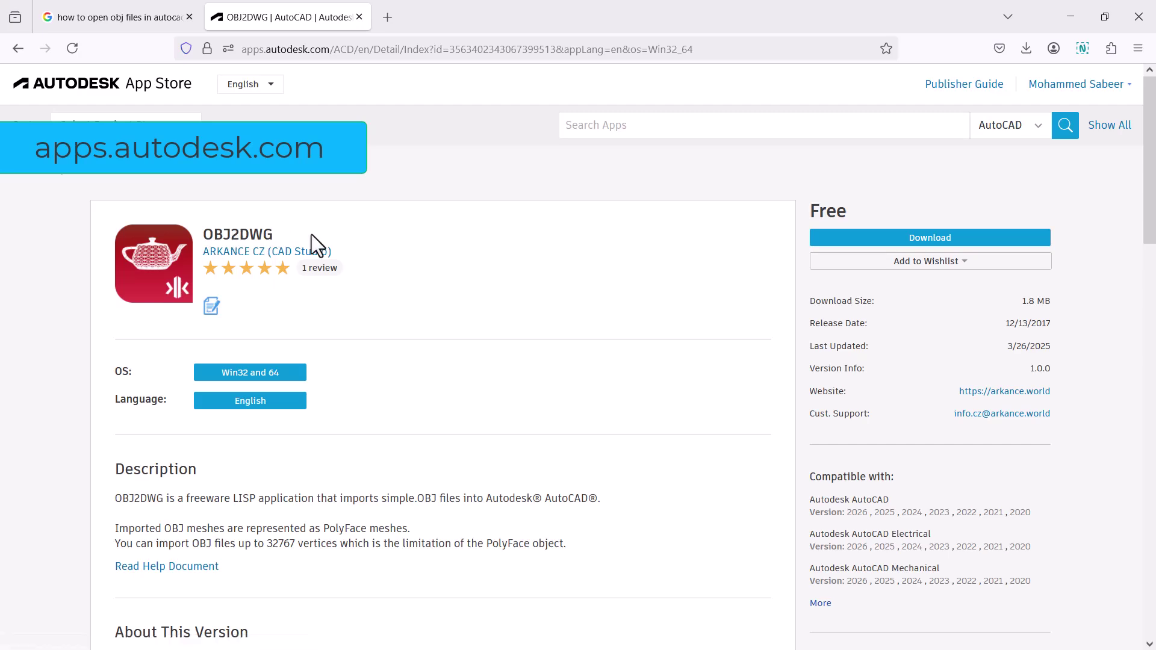
Download the free OBJ2DWG plug-in and install it from its .msi installer.
{"action": "left_click", "coordinate": [971, 239]}
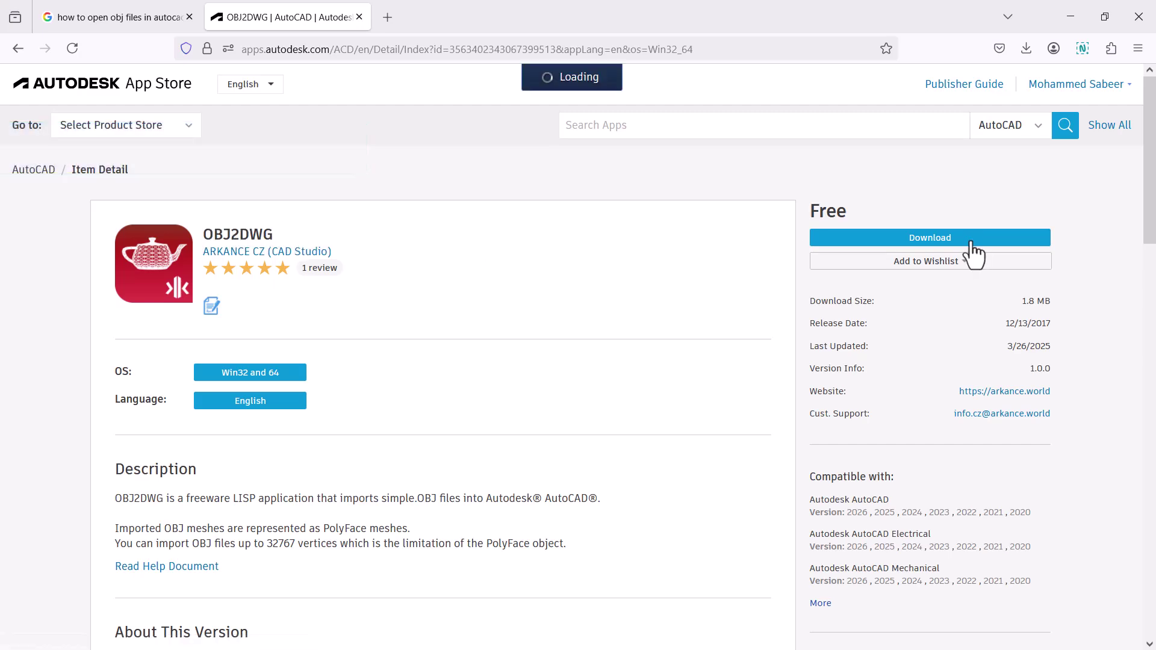
{"action": "left_click", "coordinate": [844, 270]}
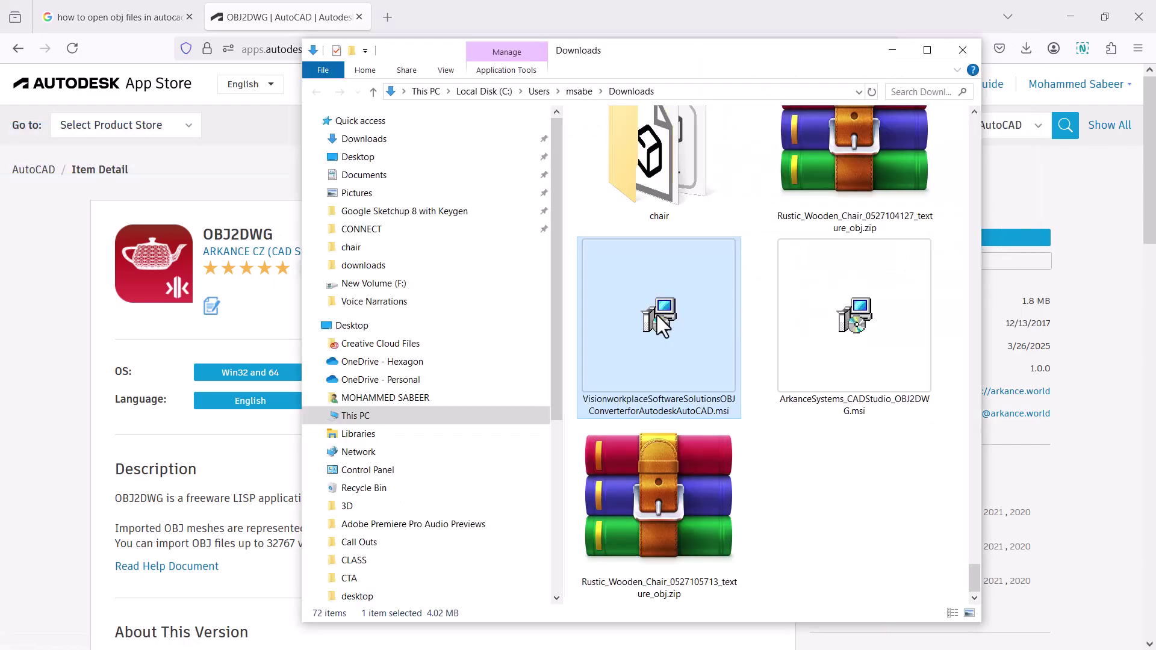
{"action": "double_click", "coordinate": [656, 316]}
{"action": "left_click", "coordinate": [564, 326]}
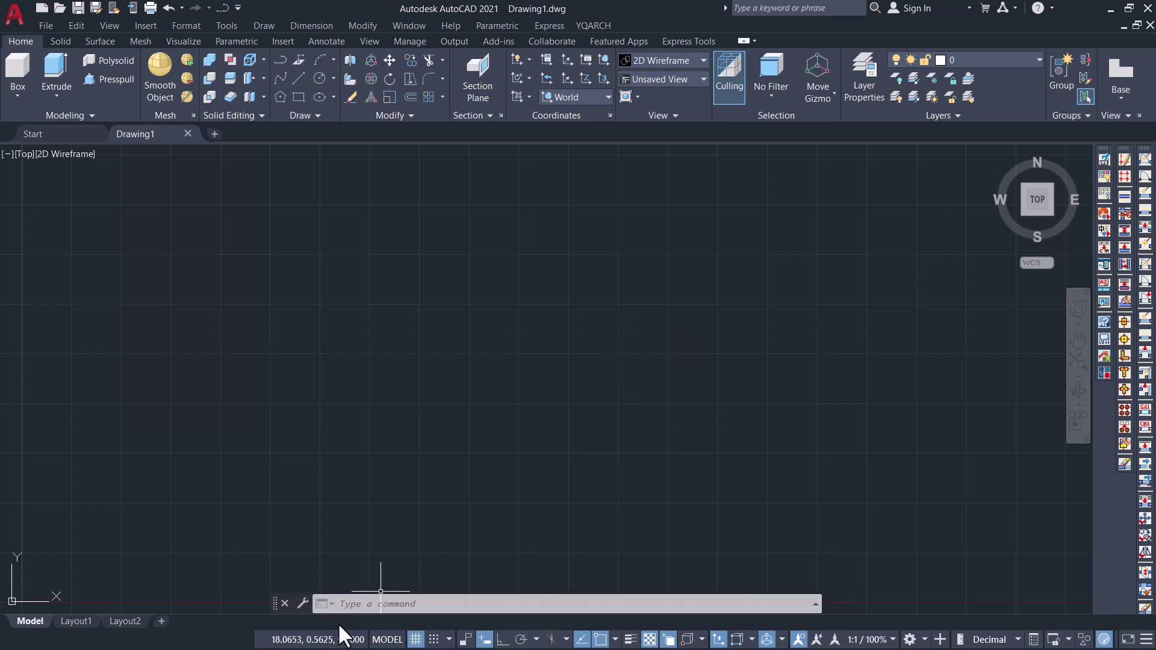
{"action": "left_click", "coordinate": [367, 604]}
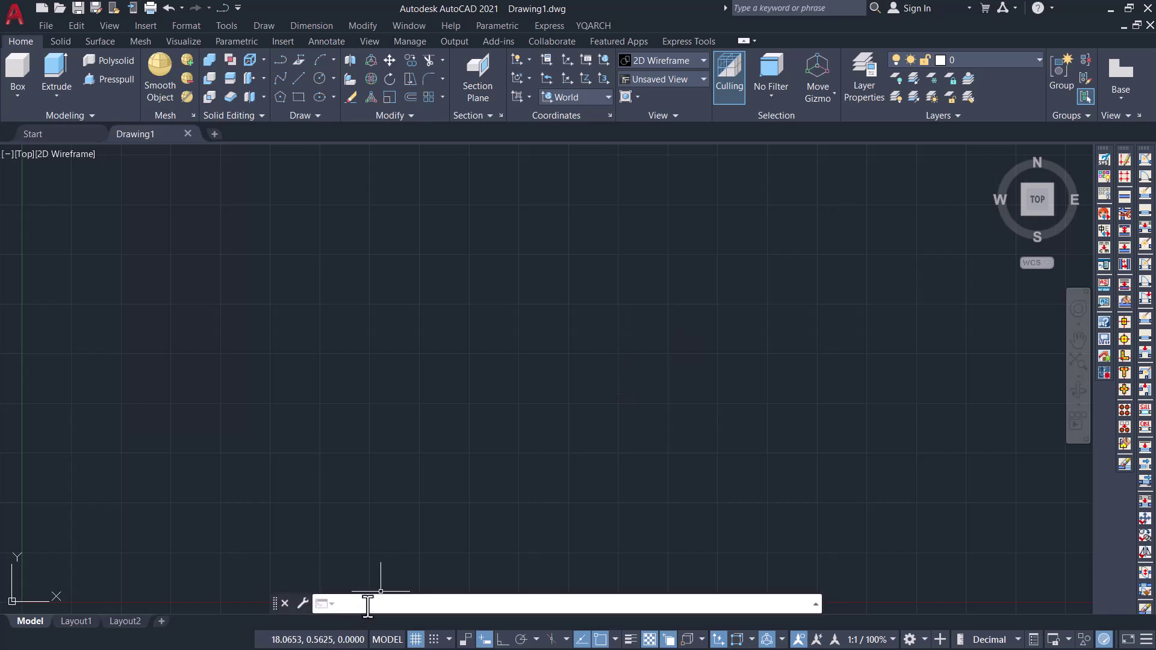
{"action": "type", "text": "OBJ2DWG"}
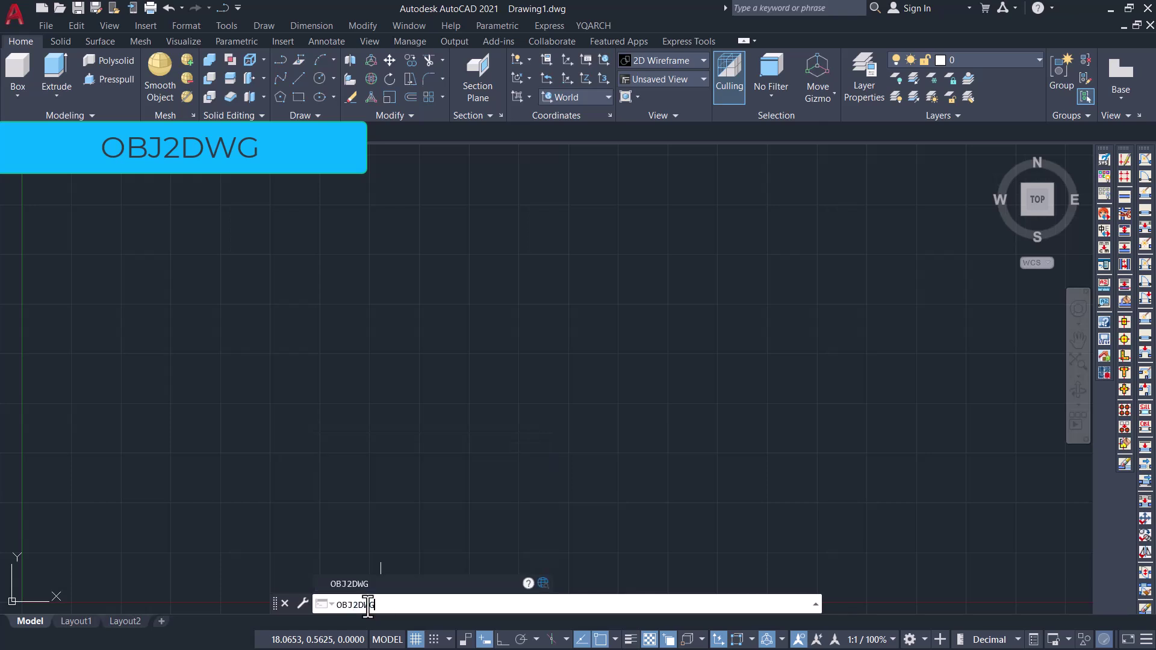
{"action": "key", "text": "Return"}
{"action": "left_click", "coordinate": [576, 254]}
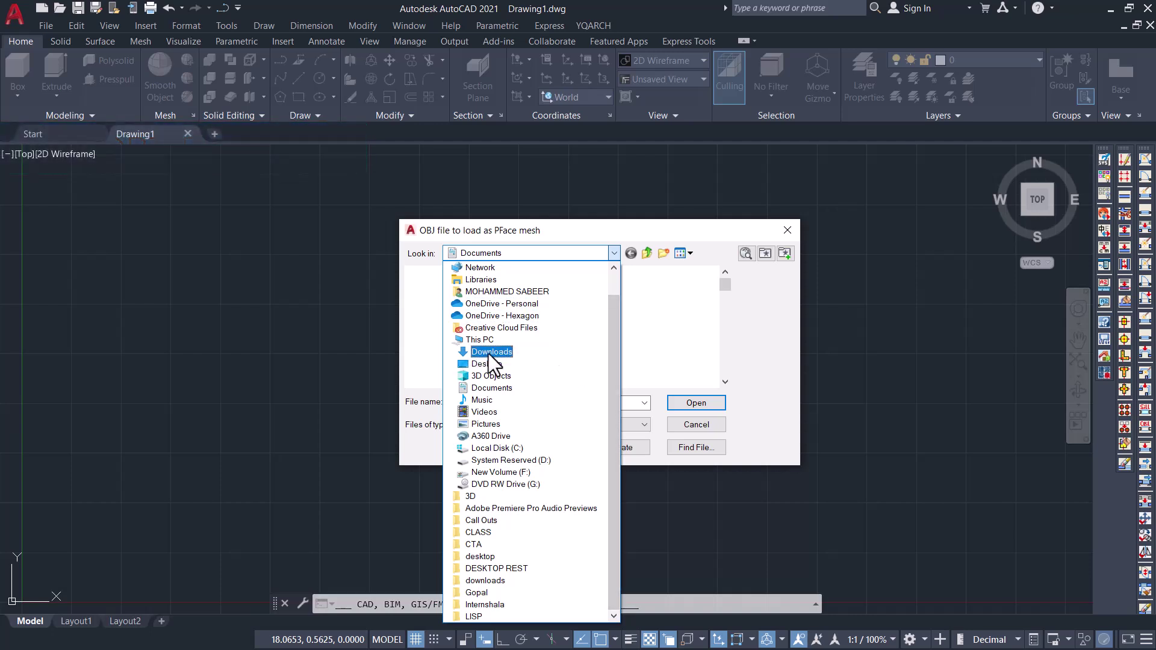
{"action": "left_click", "coordinate": [490, 352]}
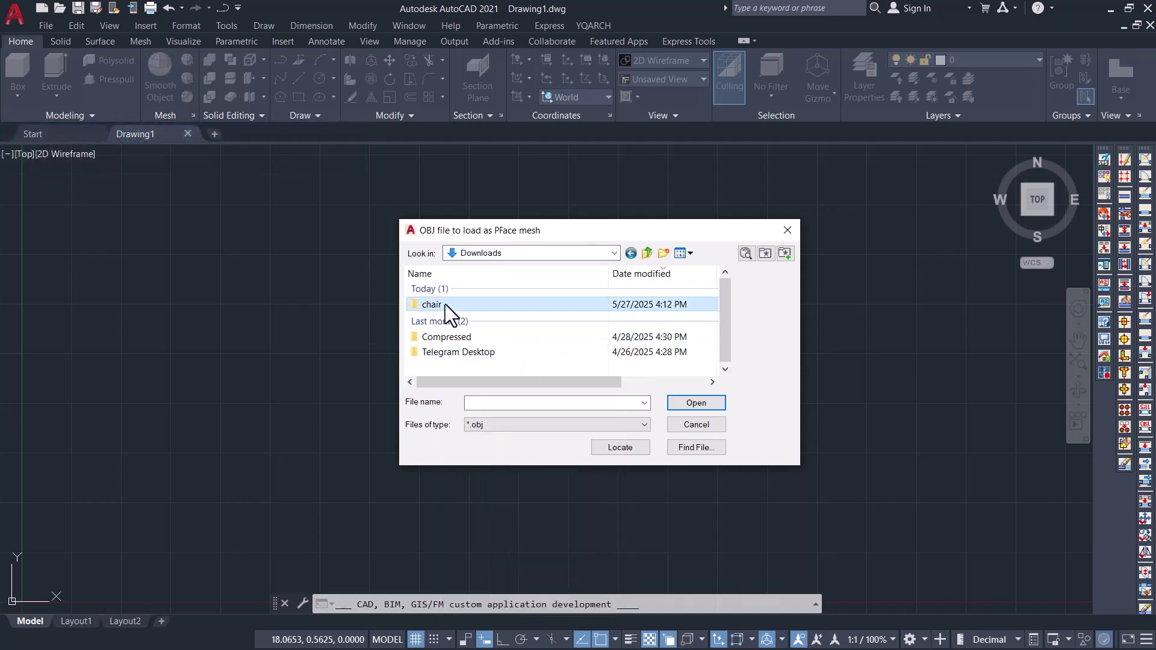
{"action": "double_click", "coordinate": [445, 305]}
{"action": "left_click", "coordinate": [465, 325]}
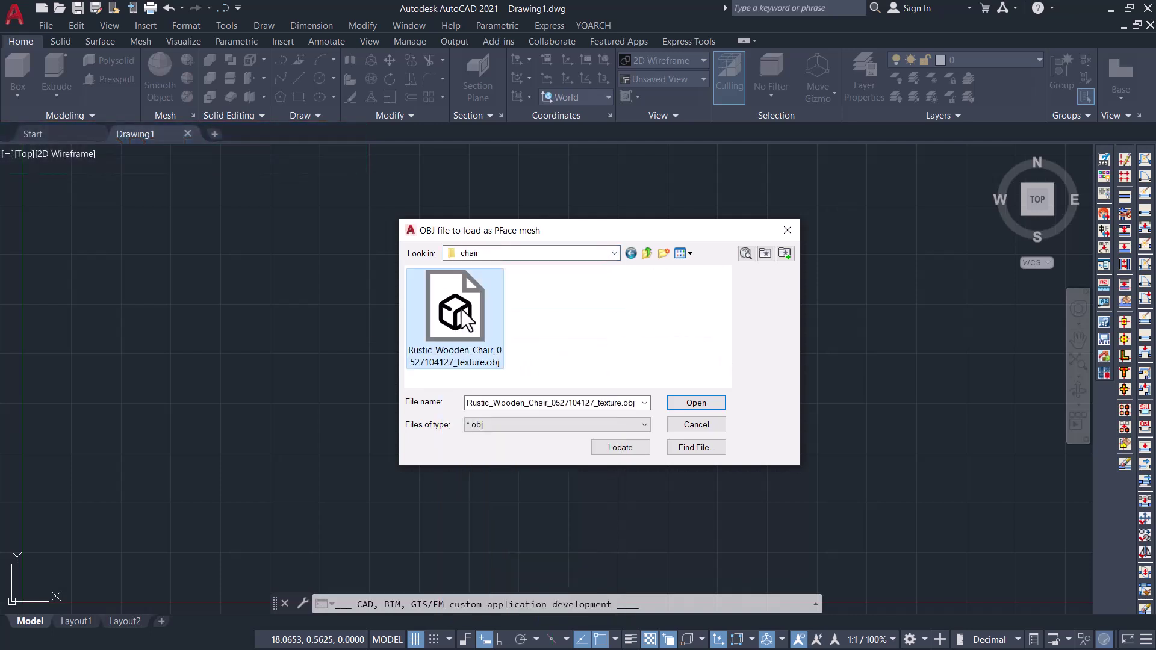
{"action": "left_click", "coordinate": [698, 403]}
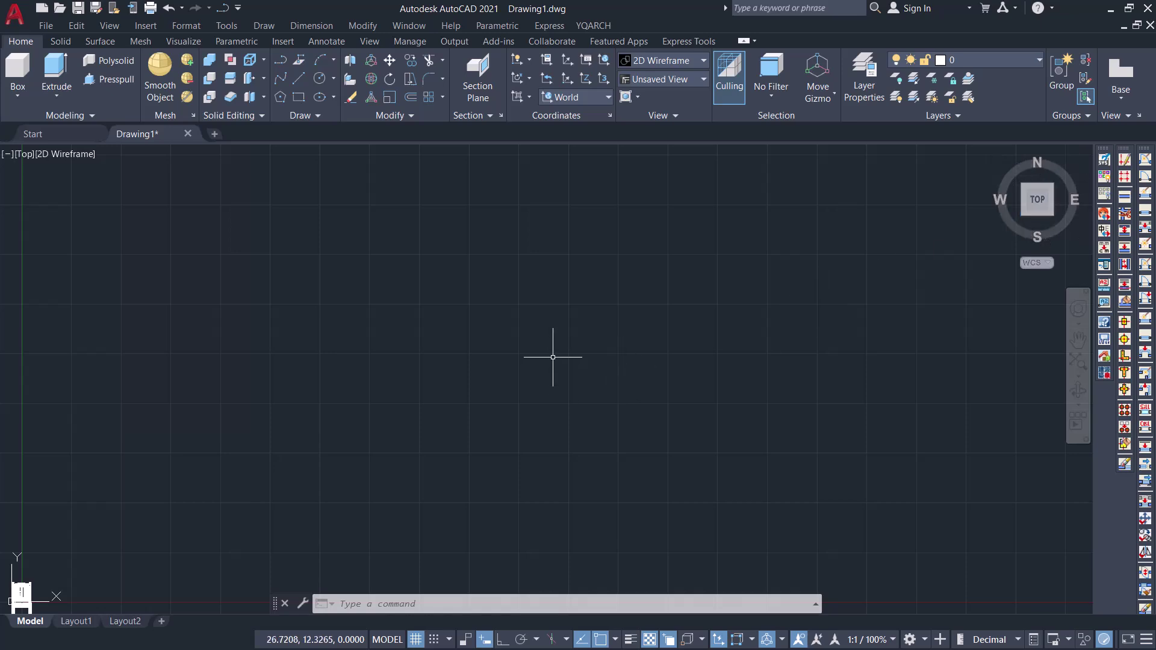
Zoom to extents on the imported chair and switch to the SW Isometric view.
{"action": "middle_click_drag", "start_coordinate": [554, 356], "coordinate": [560, 355]}
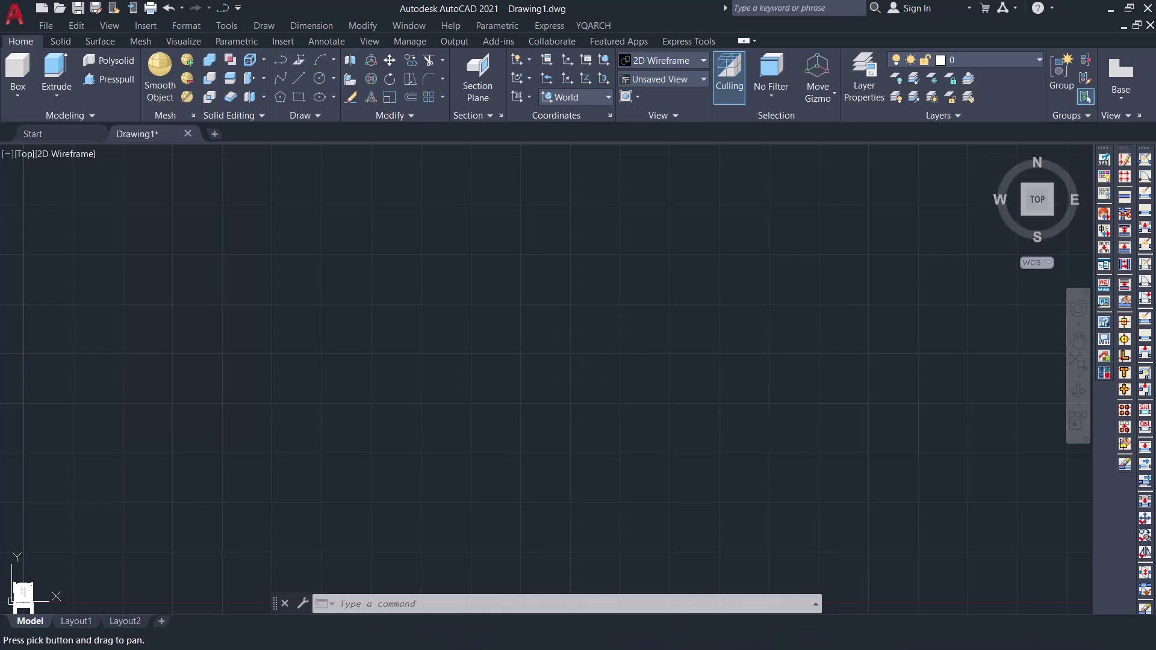
{"action": "middle_click", "coordinate": [546, 377]}
{"action": "middle_click", "coordinate": [545, 377]}
{"action": "scroll", "coordinate": [544, 374], "scroll_direction": "down", "scroll_amount": 4}
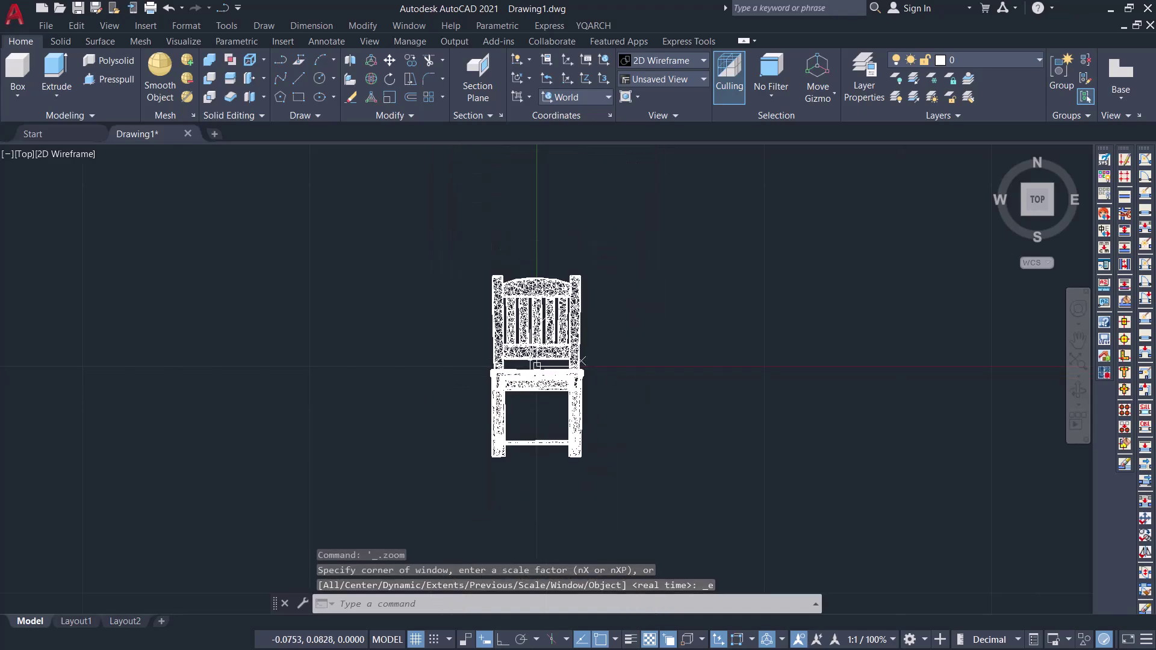
{"action": "scroll", "coordinate": [541, 370], "scroll_direction": "up", "scroll_amount": 2}
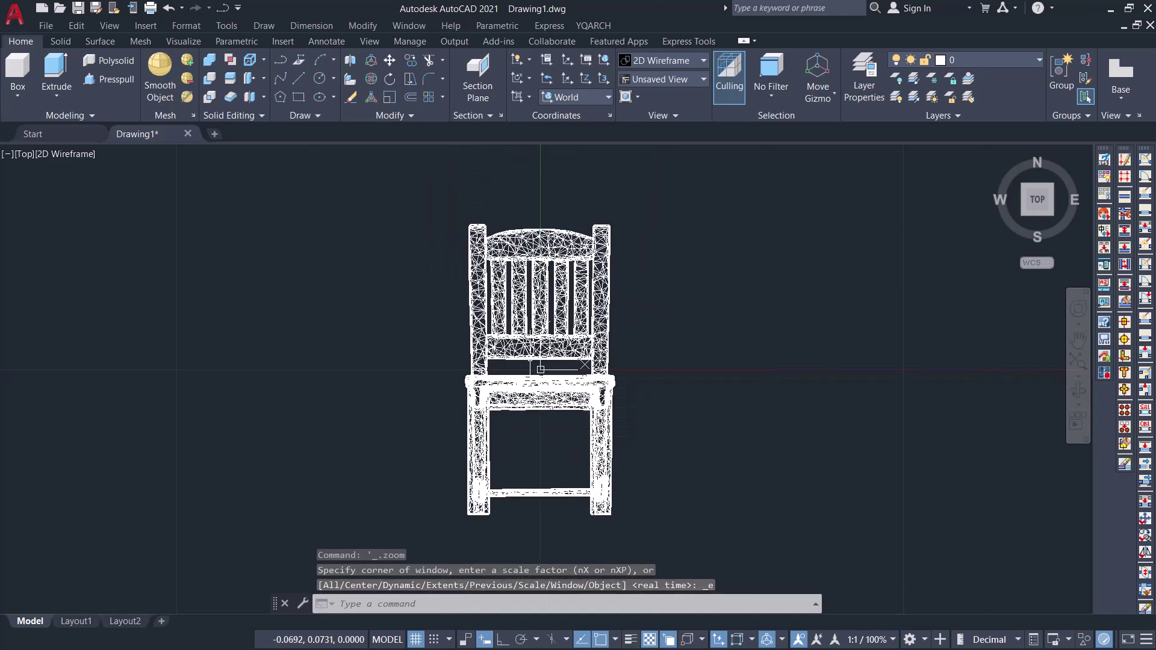
{"action": "left_click", "coordinate": [1026, 214]}
{"action": "scroll", "coordinate": [396, 348], "scroll_direction": "up", "scroll_amount": 2}
{"action": "scroll", "coordinate": [421, 355], "scroll_direction": "down", "scroll_amount": 4}
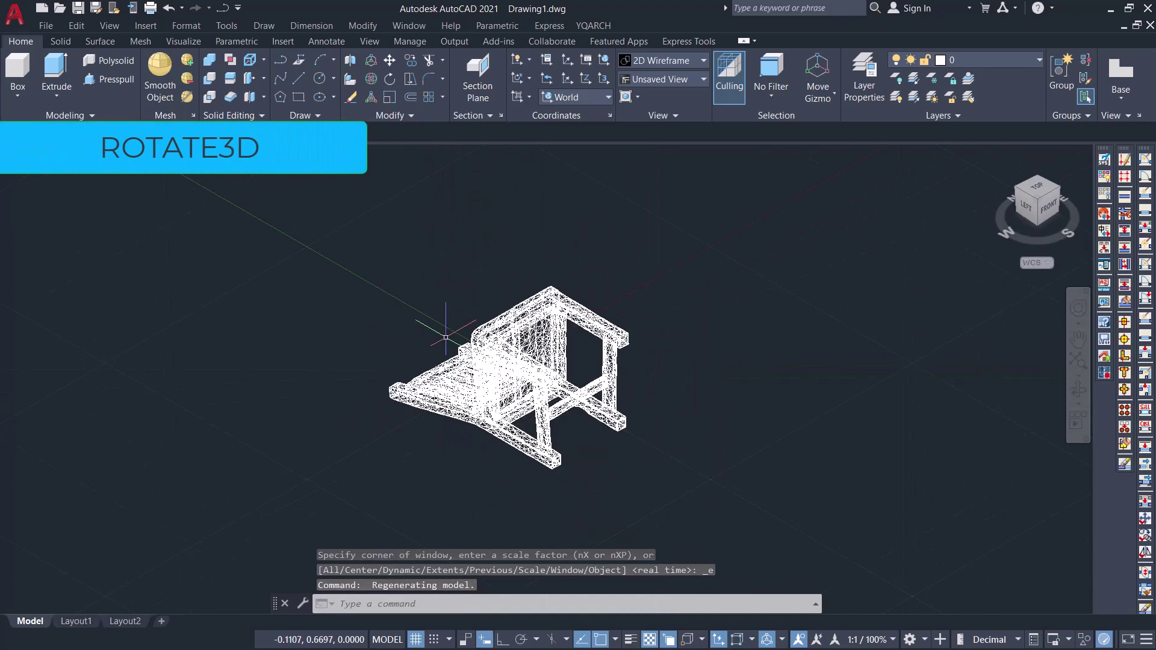
{"action": "scroll", "coordinate": [489, 363], "scroll_direction": "up", "scroll_amount": 2}
Rotate the chair mesh 90° about the X axis through its bottom corner using ROTATE3D.
{"action": "key", "text": "Escape"}
{"action": "type", "text": "RO"}
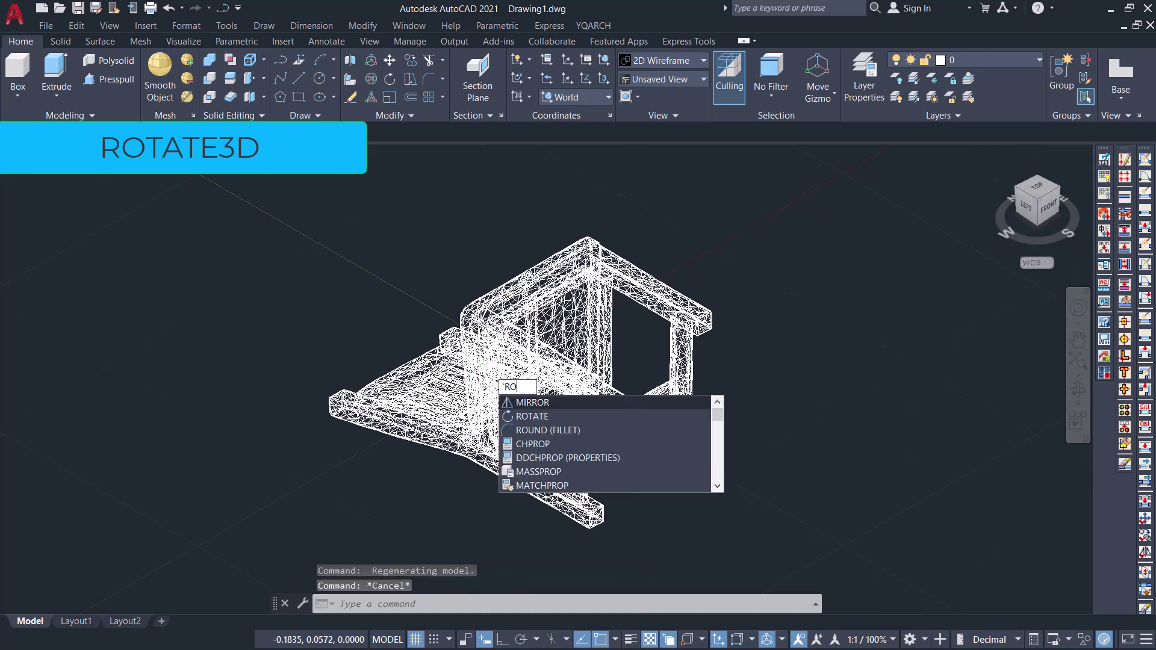
{"action": "type", "text": "TATE3D"}
{"action": "key", "text": "Return"}
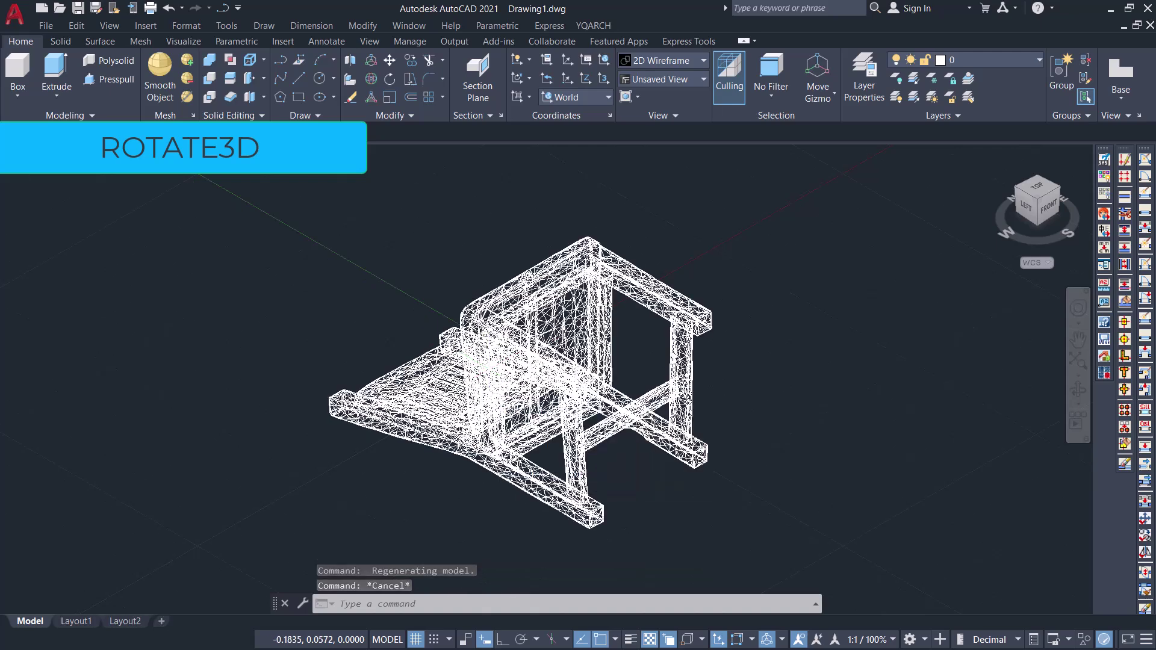
{"action": "left_click", "coordinate": [767, 200]}
{"action": "left_click", "coordinate": [352, 500]}
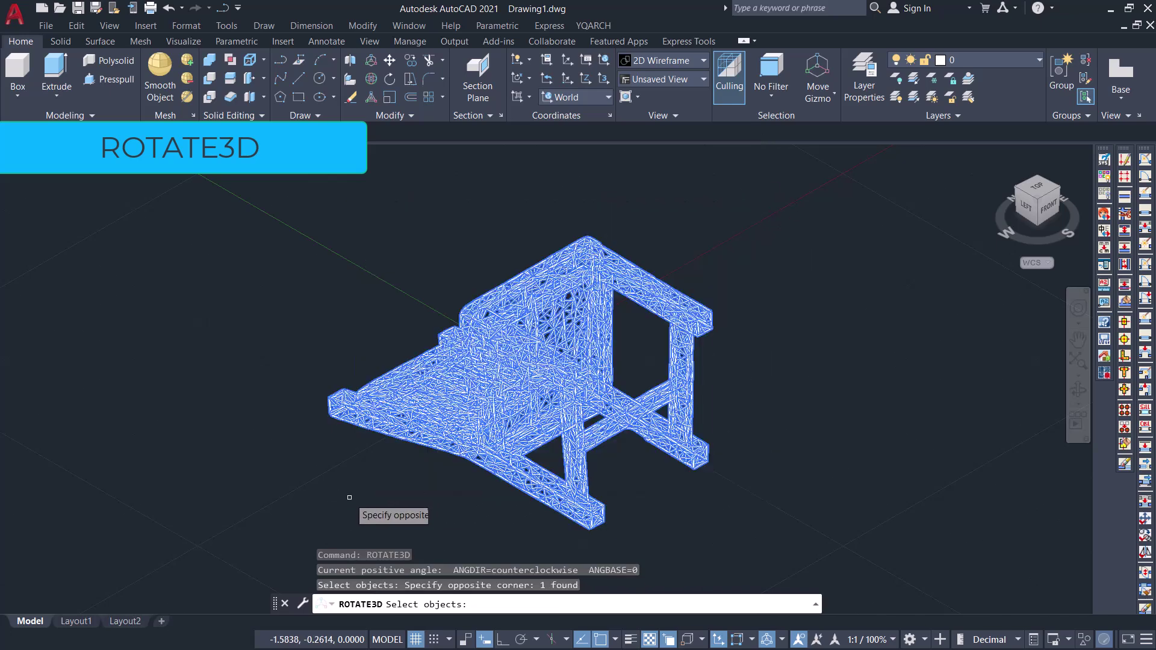
{"action": "key", "text": "Return"}
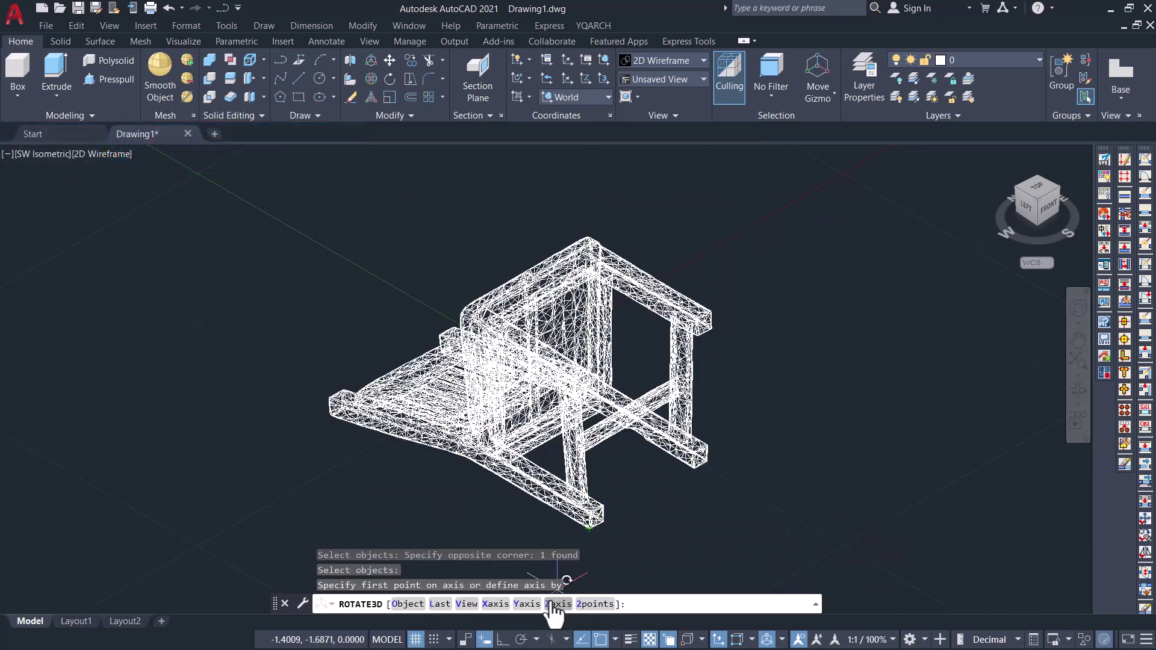
{"action": "left_click", "coordinate": [495, 605]}
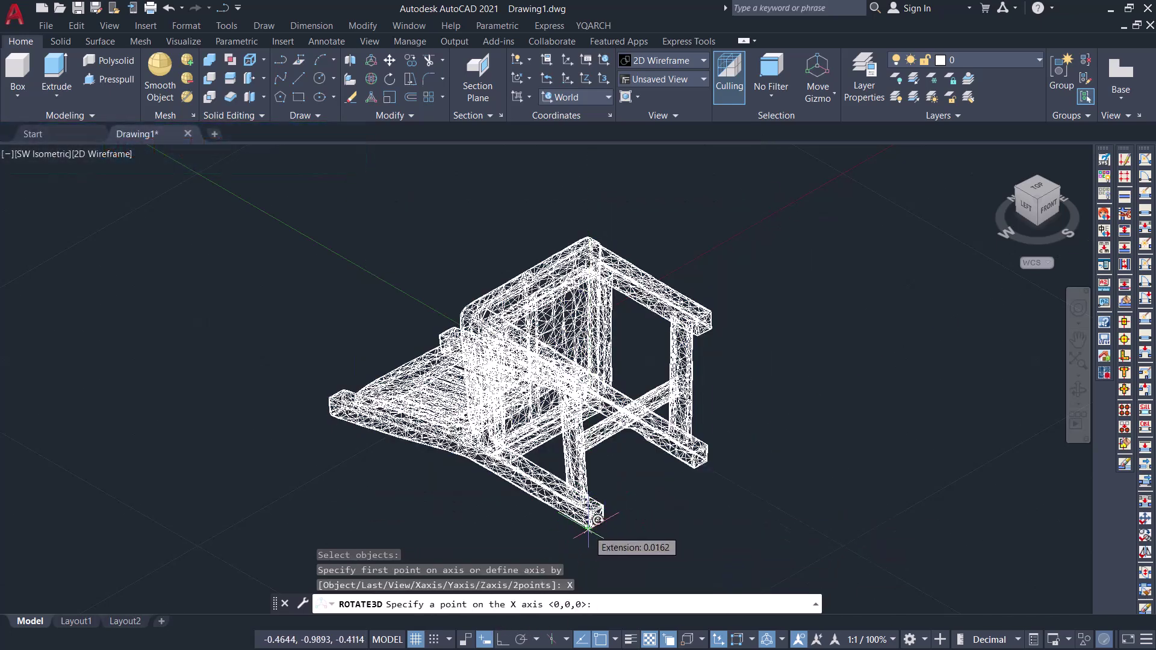
{"action": "left_click", "coordinate": [589, 528]}
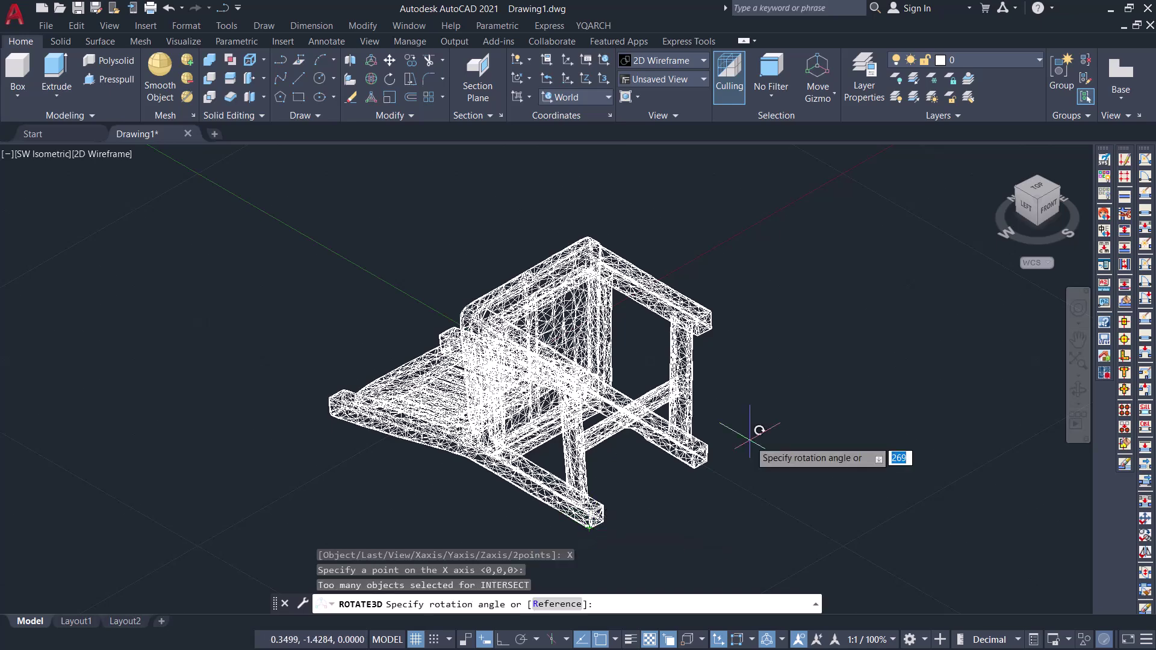
{"action": "type", "text": "90"}
{"action": "key", "text": "Return"}
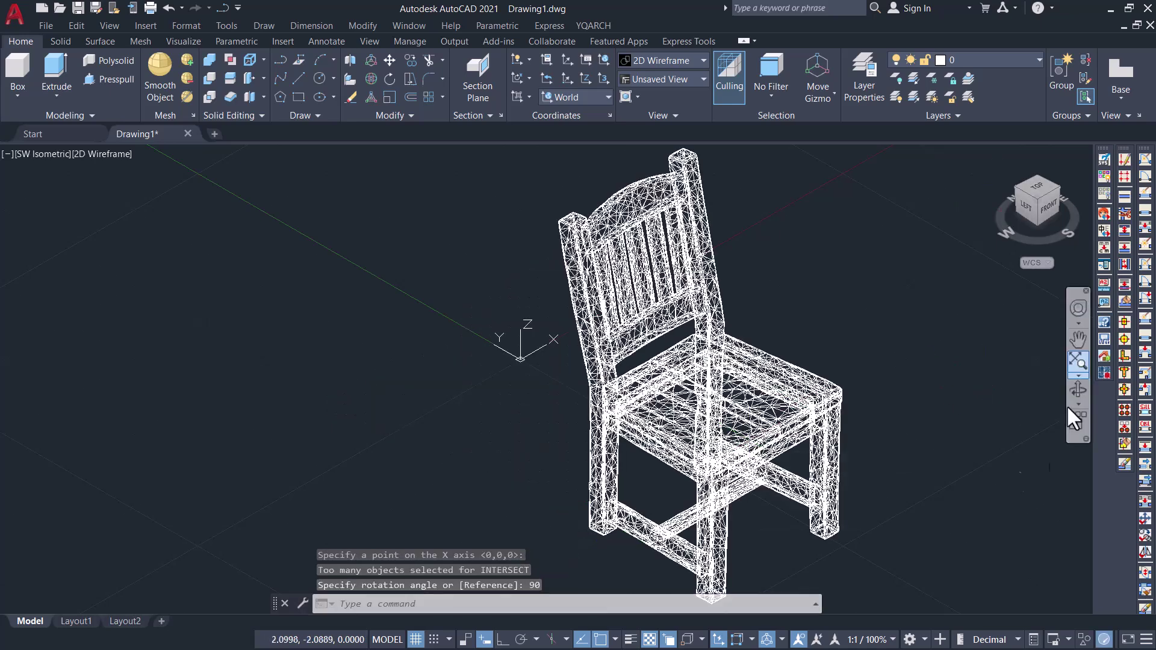
Zoom in on the upright chair.
{"action": "scroll", "coordinate": [662, 361], "scroll_direction": "up", "scroll_amount": 2}
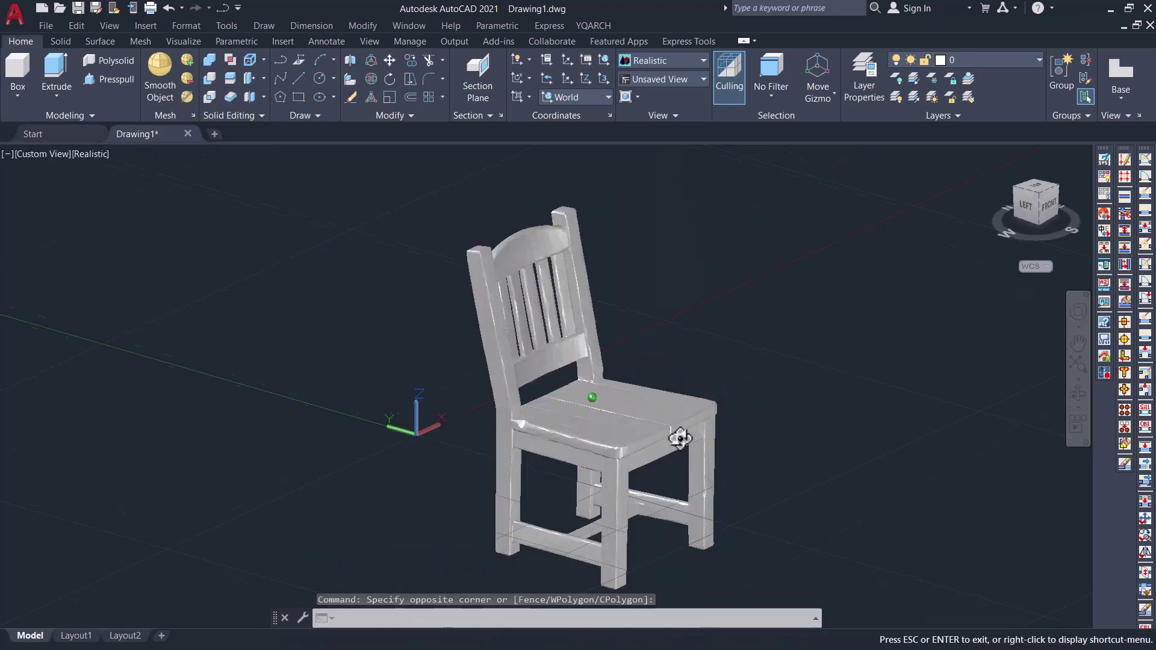